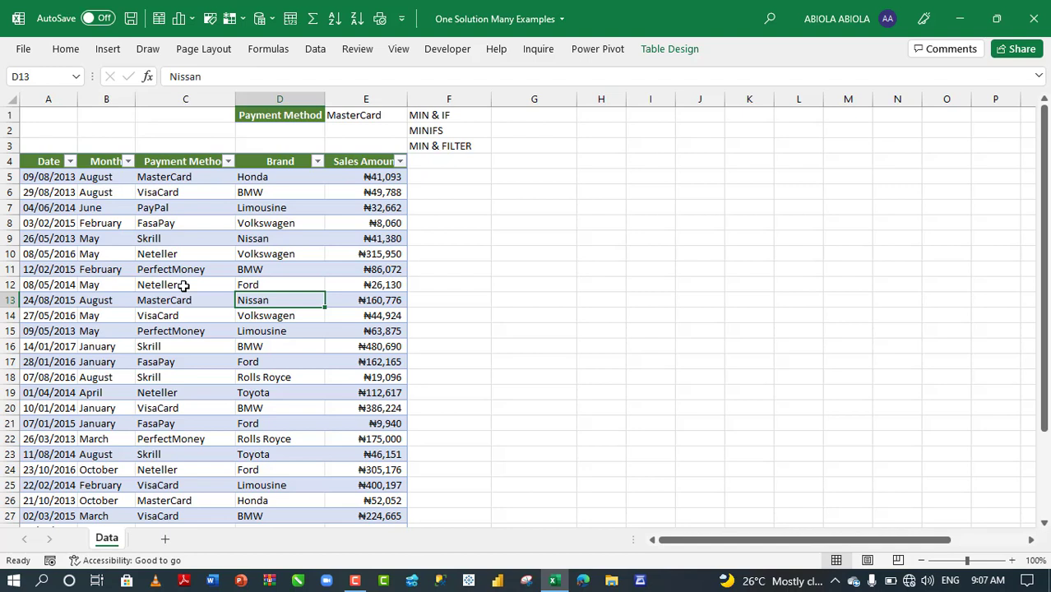
Step: Check which payment methods cell E1 offers for selection, alongside the sales table
left_click(206, 290)
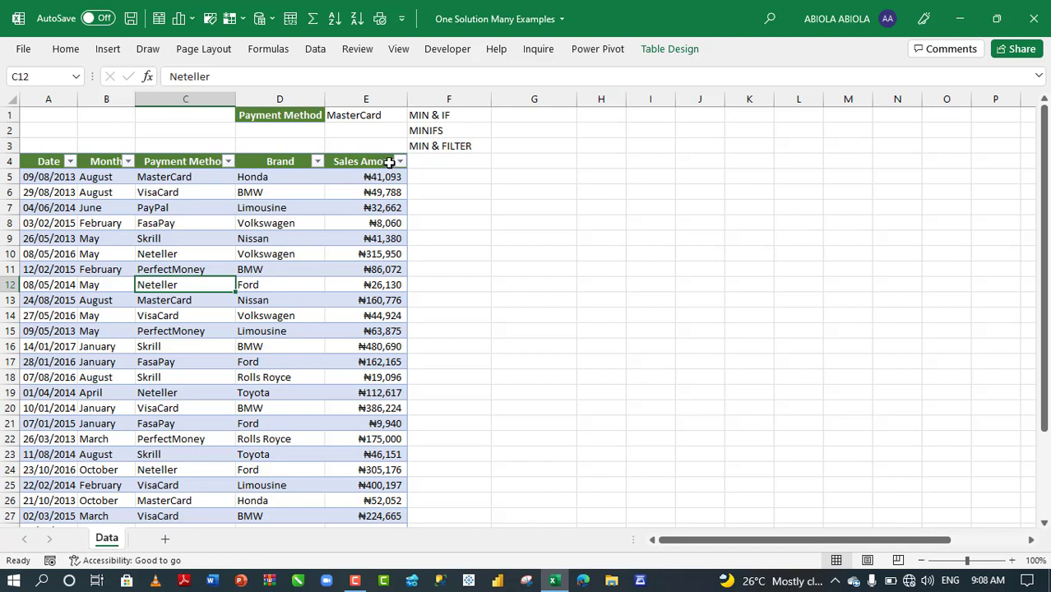
left_click(305, 115)
left_click(348, 120)
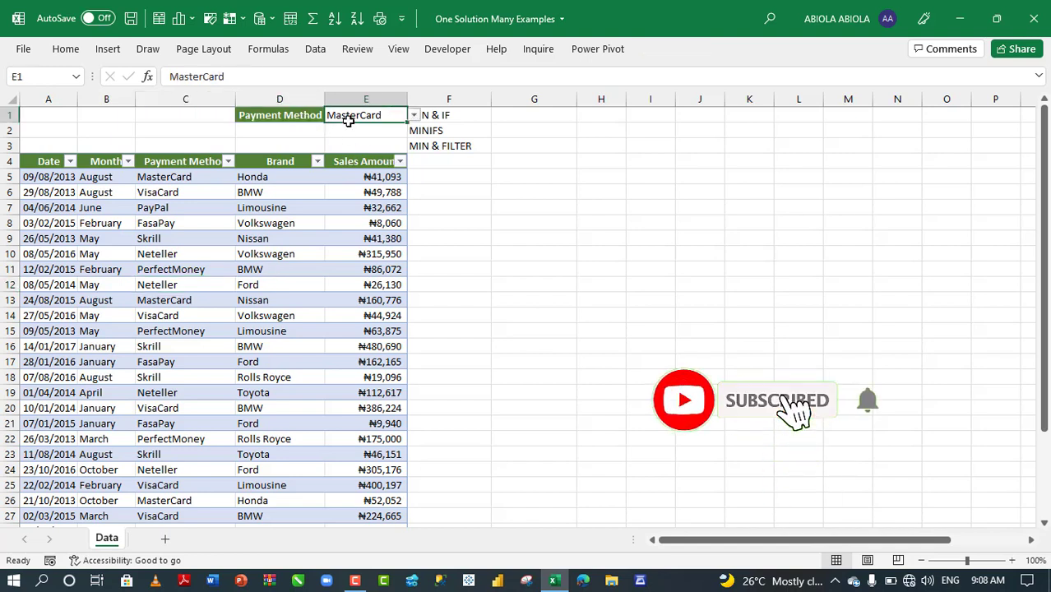
left_click(414, 117)
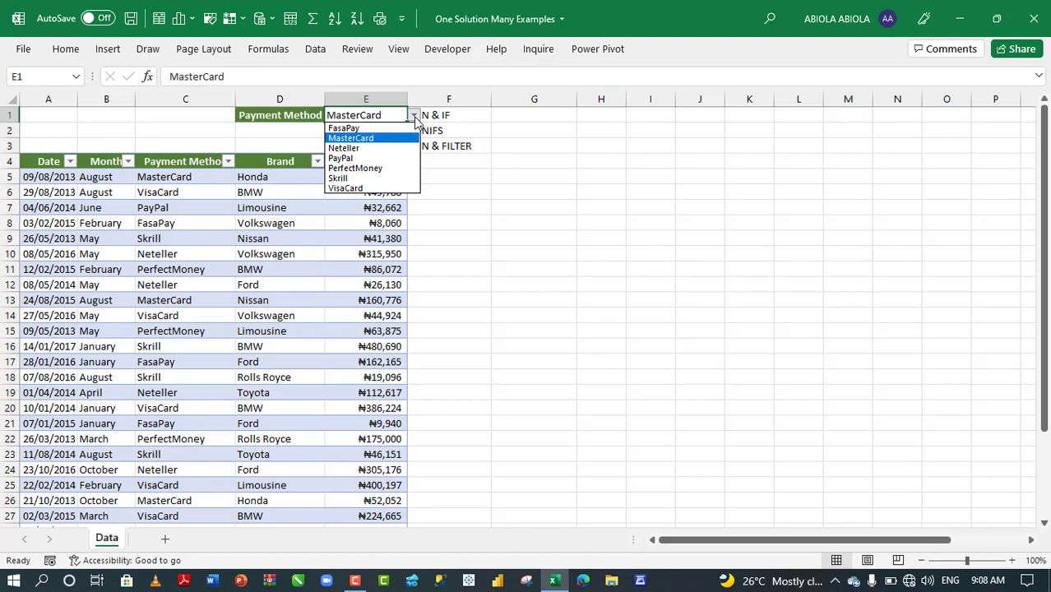
left_click(322, 188)
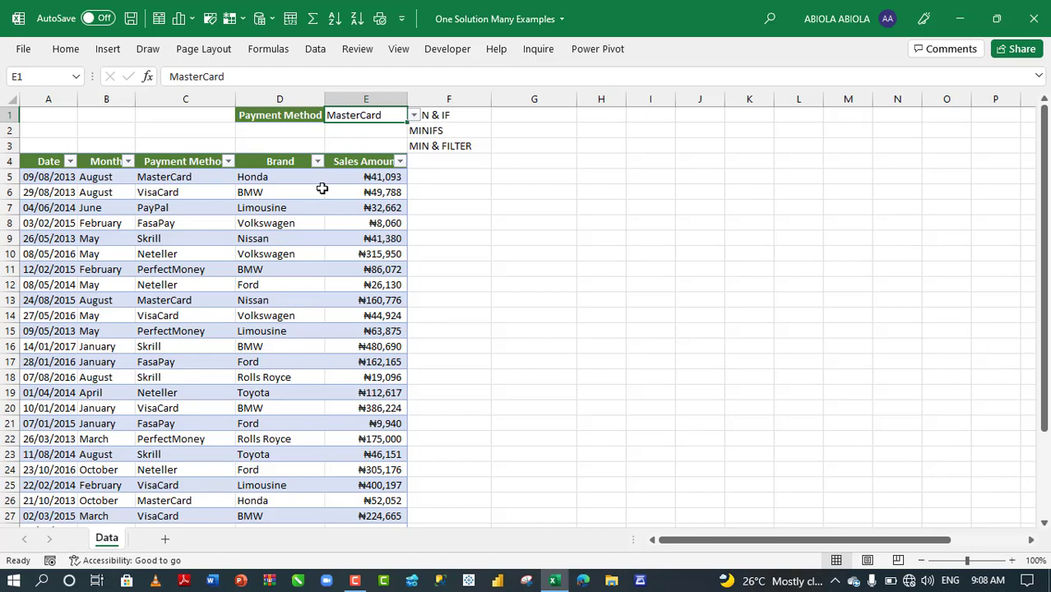
left_click(322, 188)
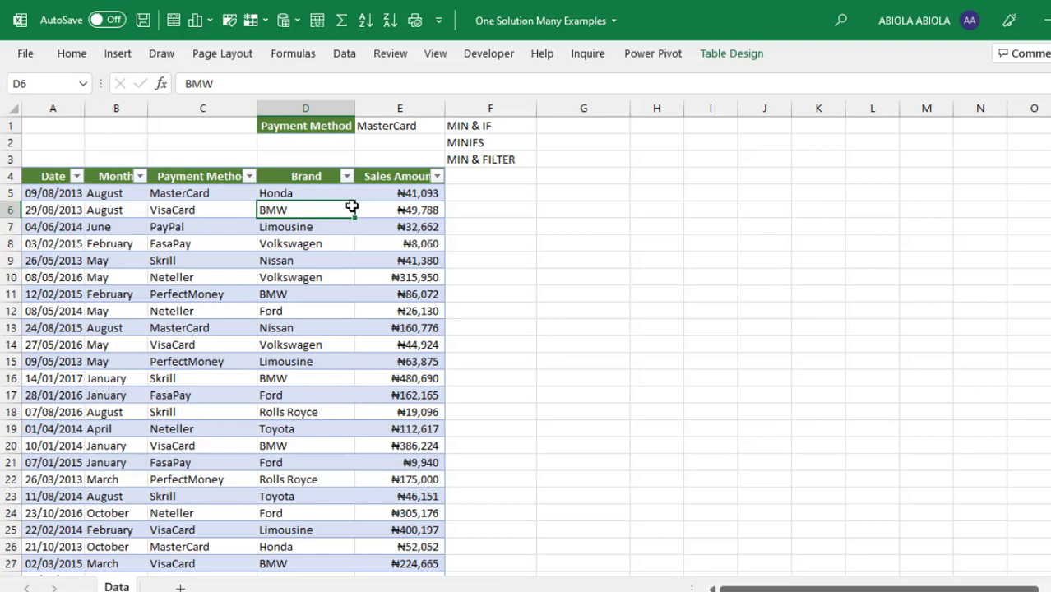
Step: Enter =IF(ftSales[Payment Method]=E1,ftSales[Sales Amount],"") in cell G1
left_click(598, 128)
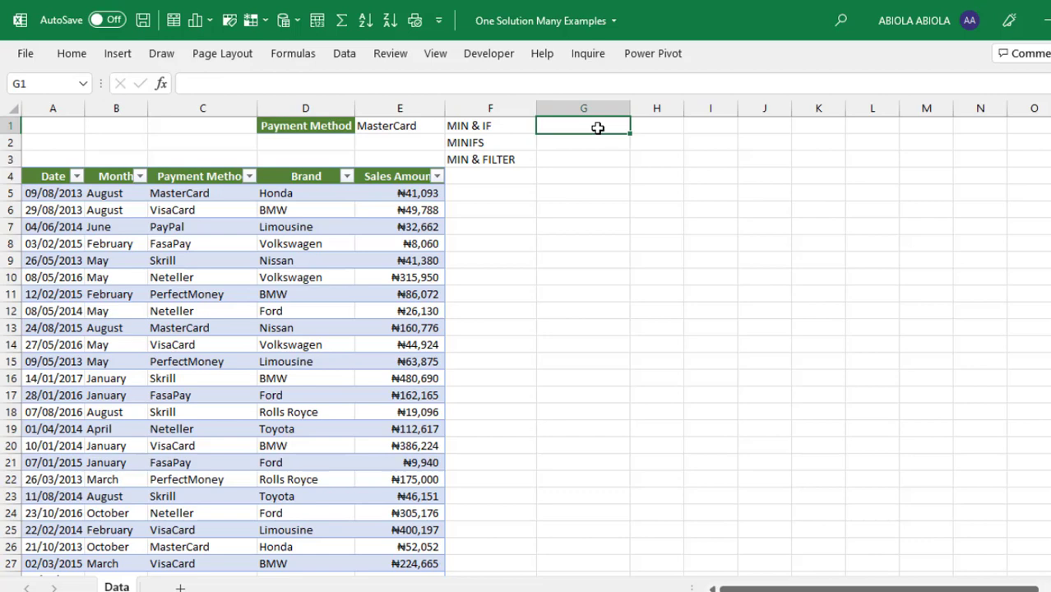
type("=if")
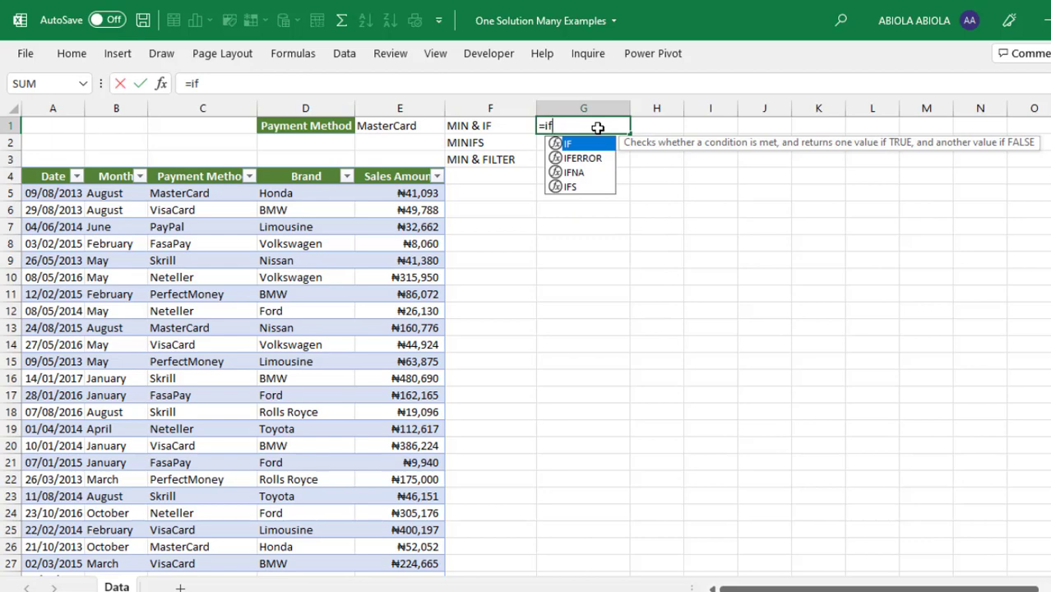
key("Tab")
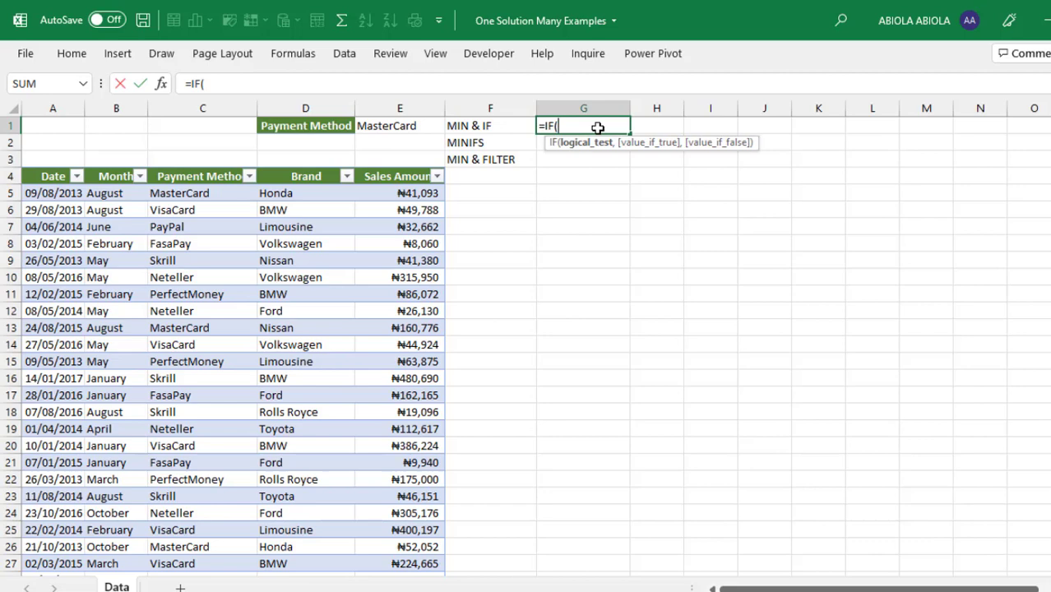
left_click(195, 164)
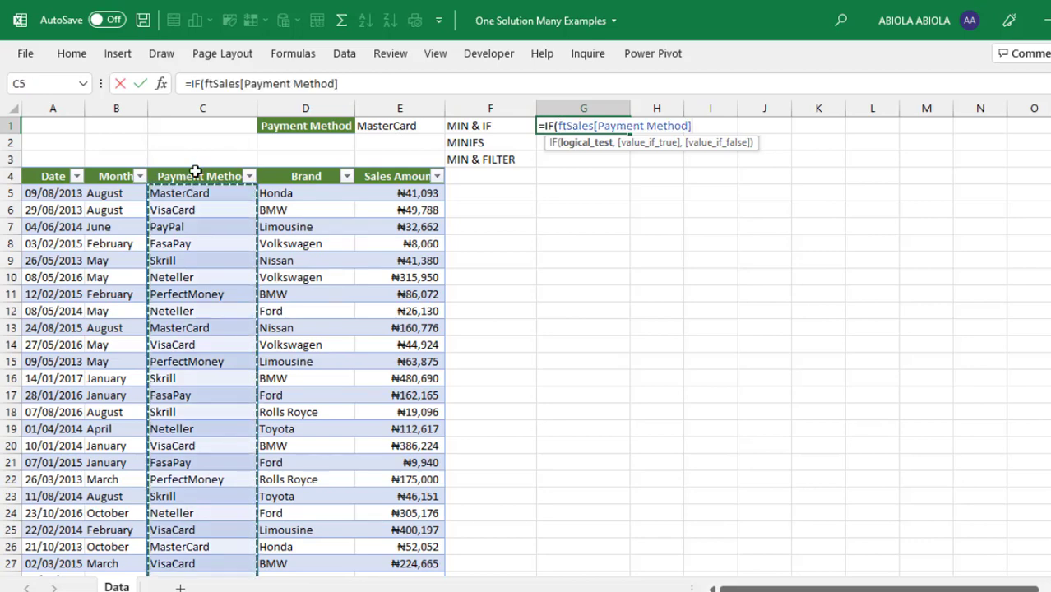
type("=")
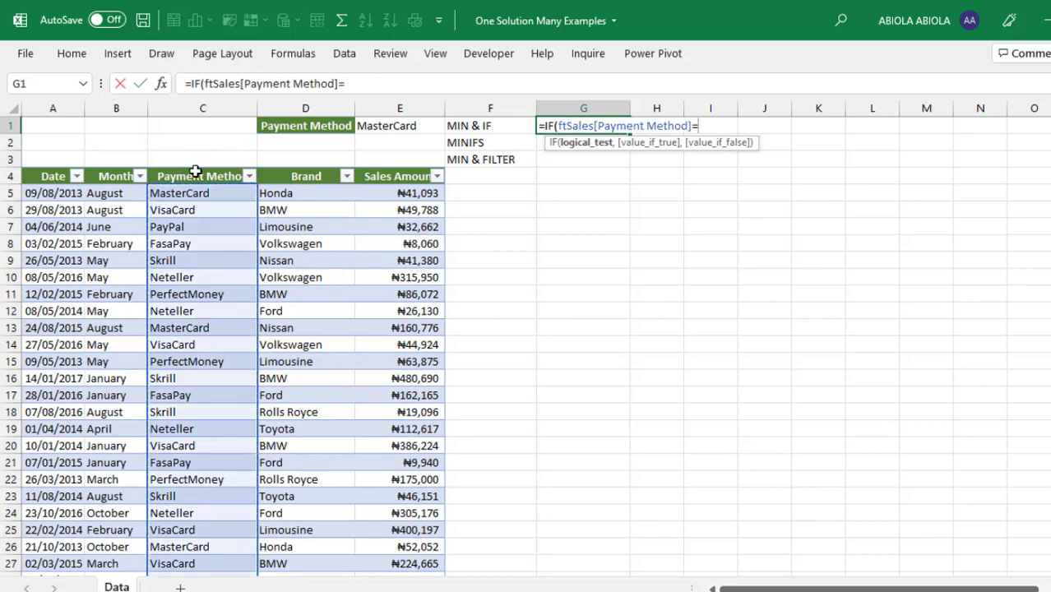
left_click(398, 129)
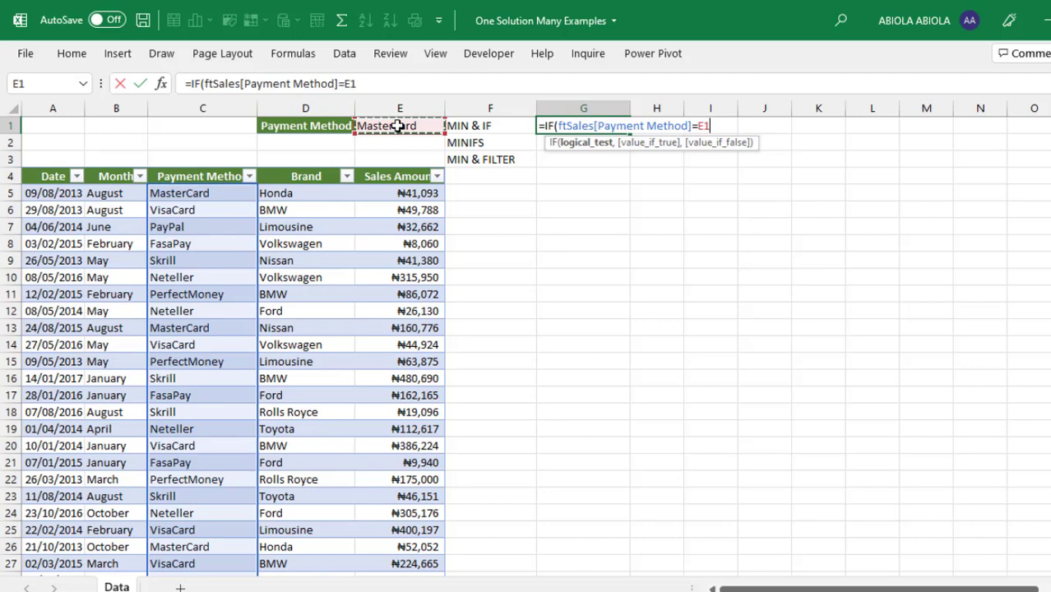
type(",")
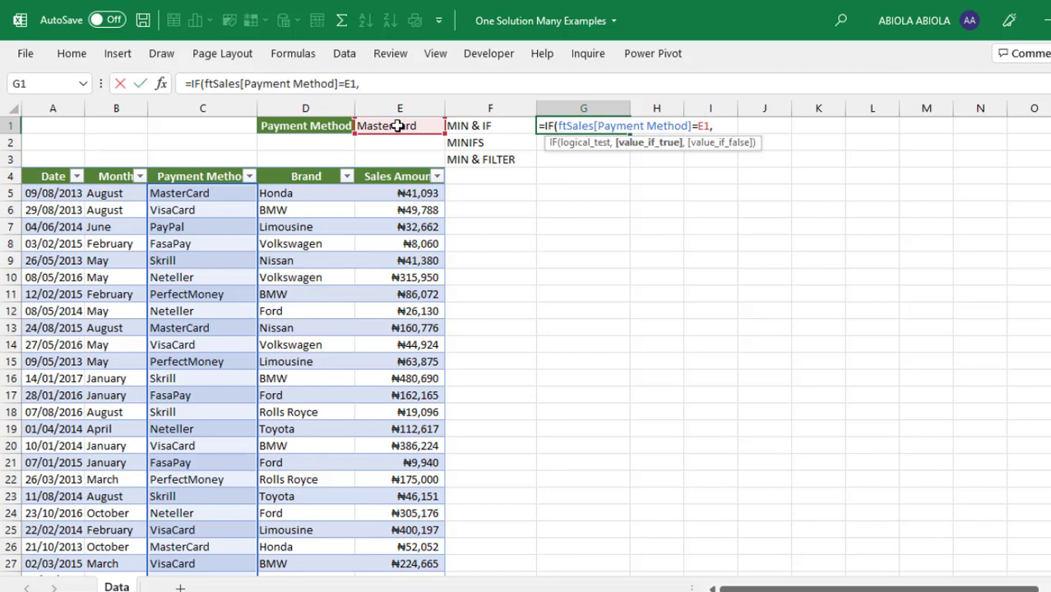
left_click(395, 173)
type(",")
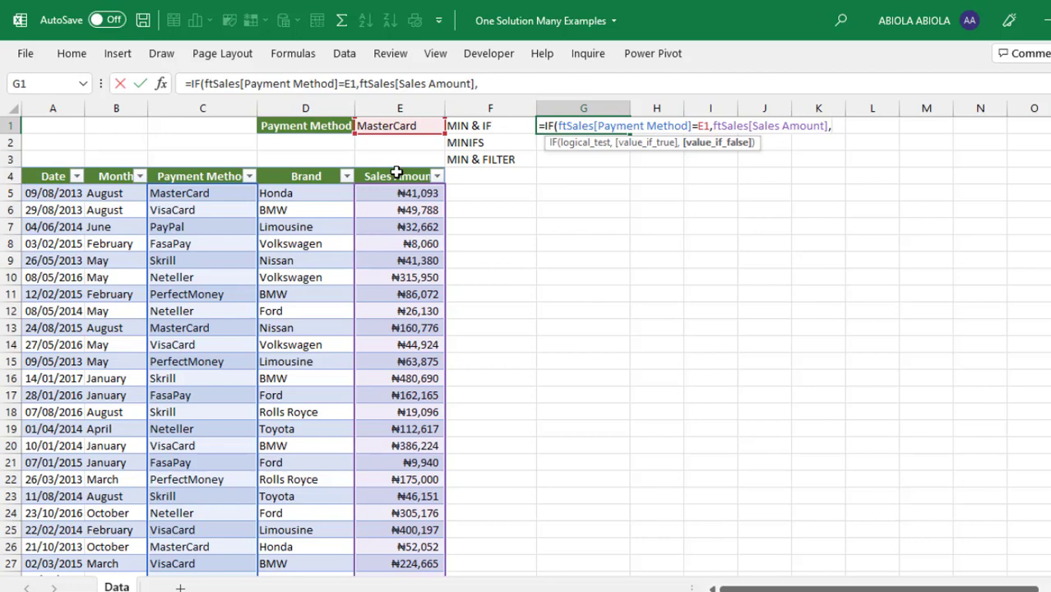
type("\"\")")
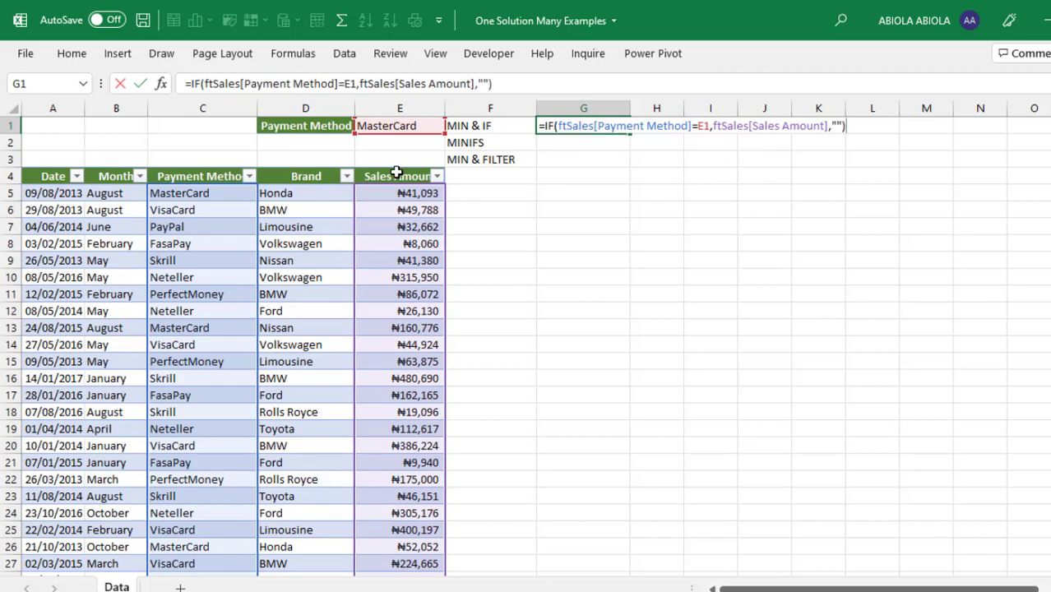
key("ctrl+Return")
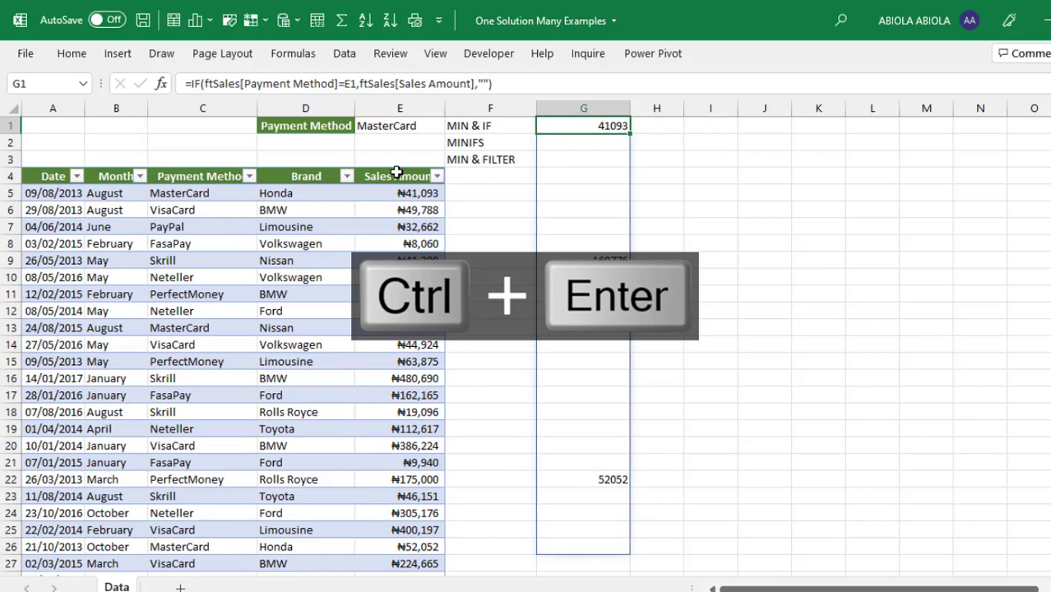
Step: Wrap the IF formula in G1 in a MIN function and format the result as currency
left_click_drag(597, 159, 601, 237)
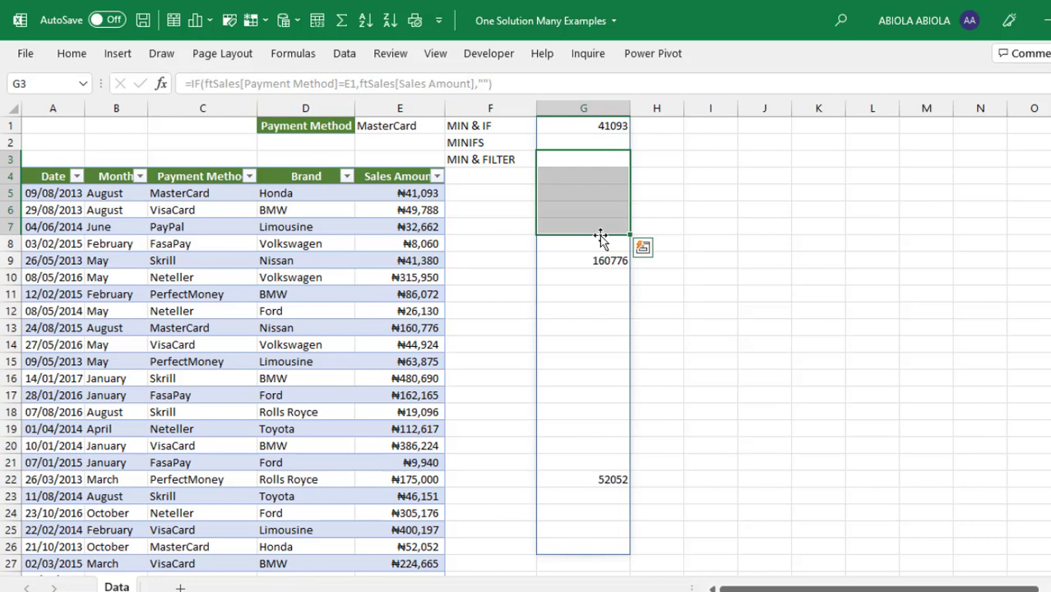
left_click(551, 124)
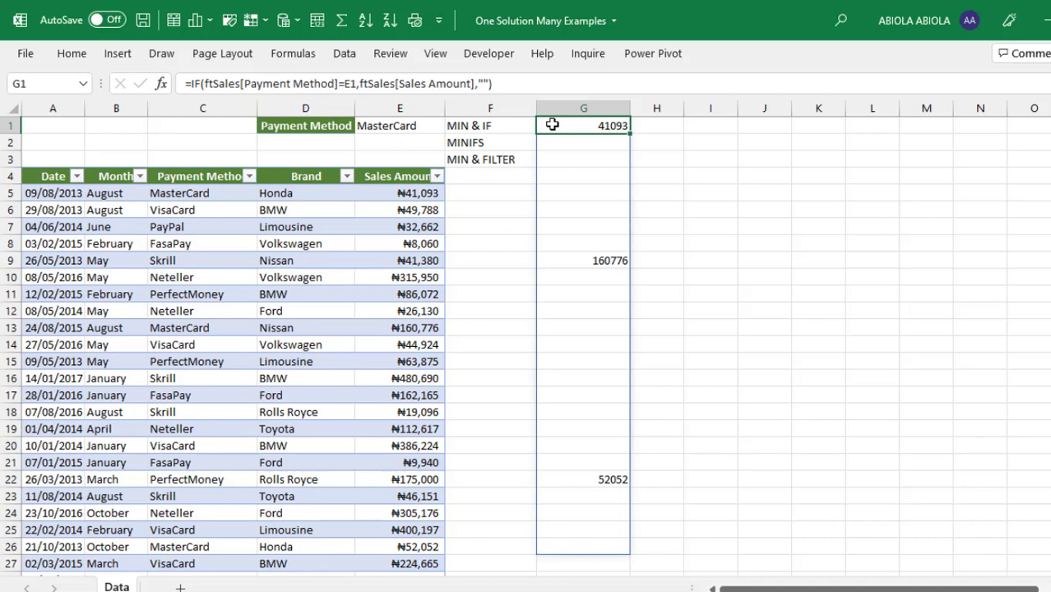
key("F2")
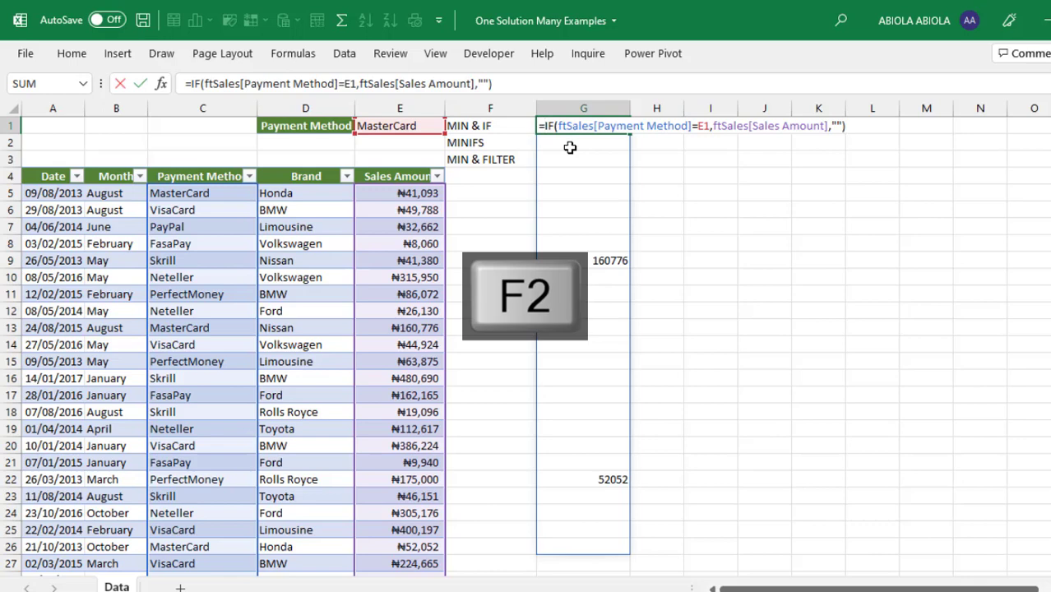
type("min")
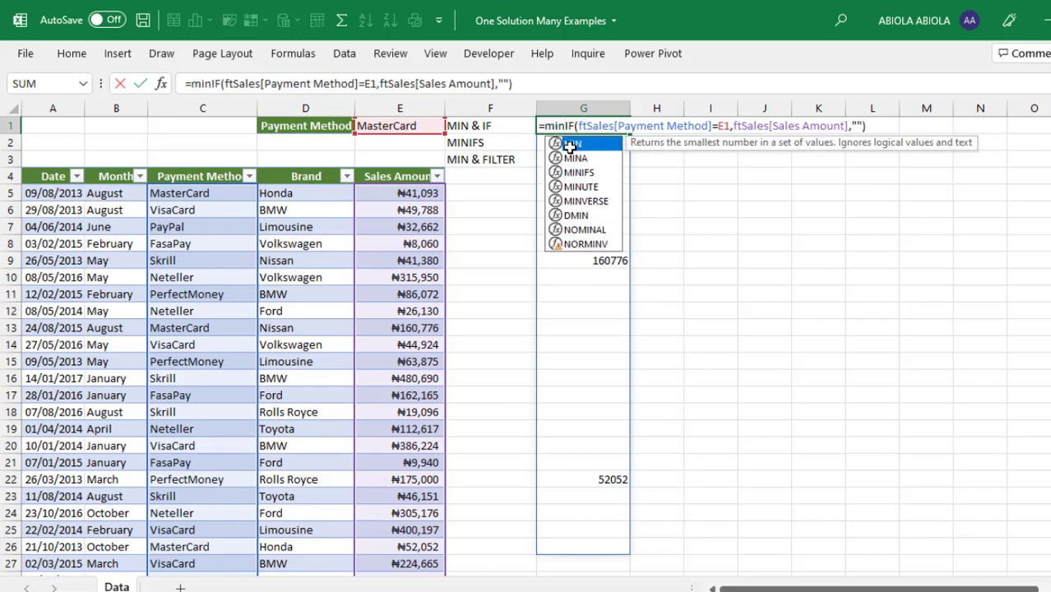
double_click(570, 148)
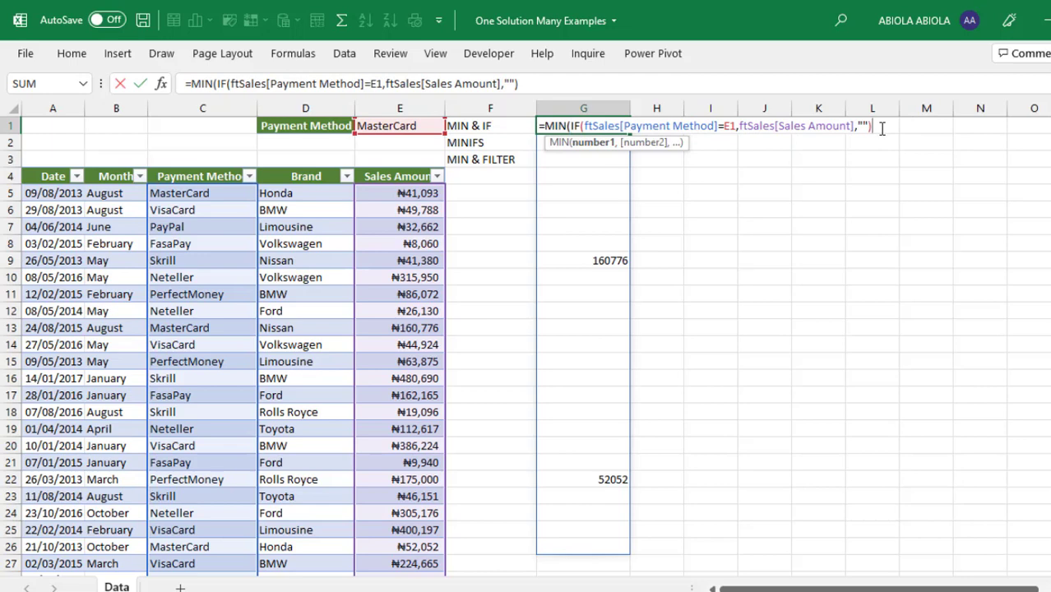
type(")")
key("ctrl+Return")
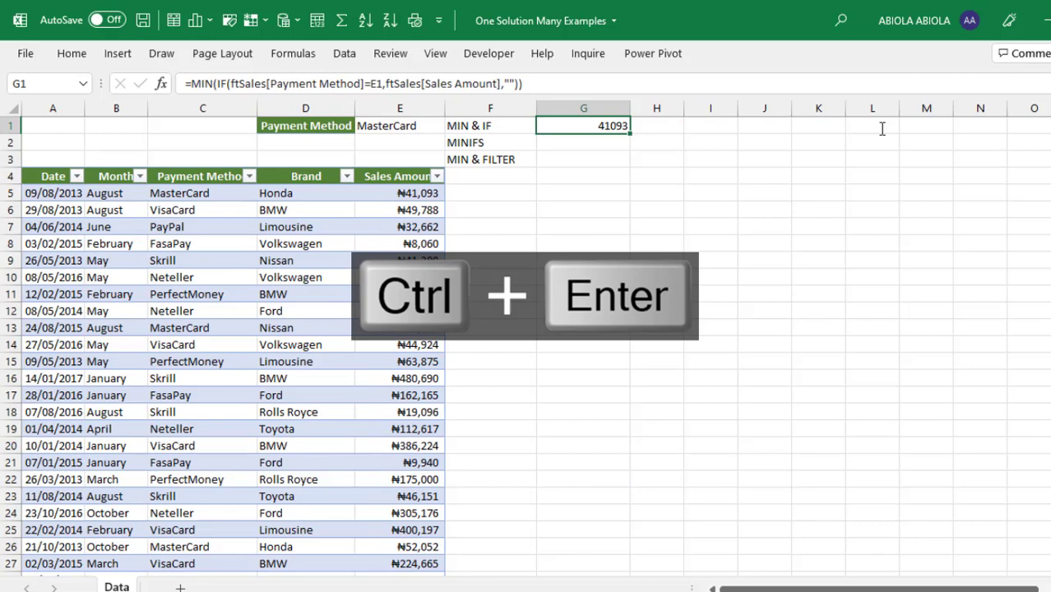
key("ctrl+shift+4")
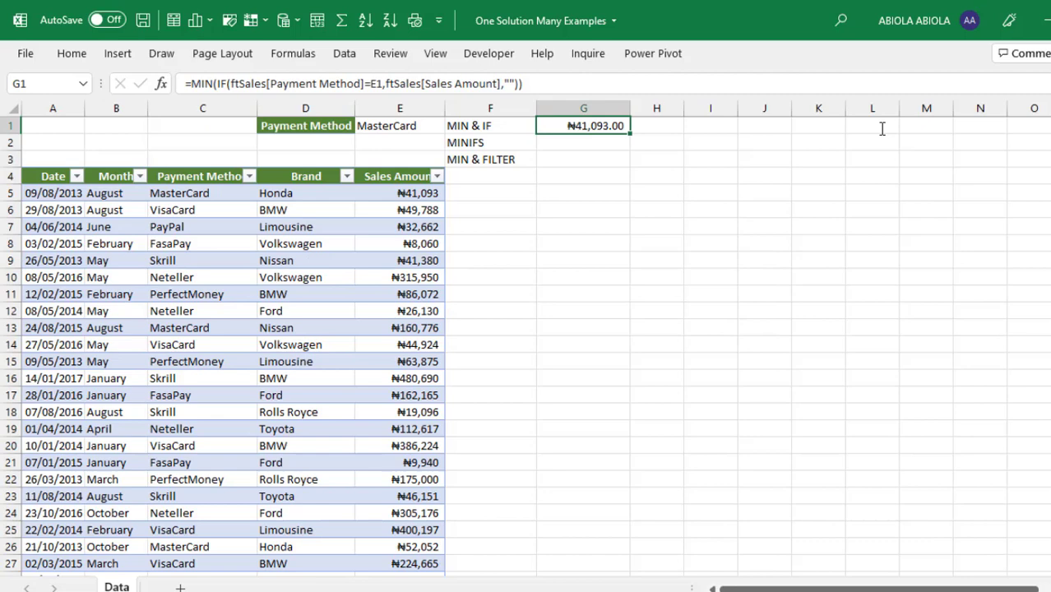
Step: Change the payment method in cell E1 to PayPal
left_click(410, 125)
left_click(453, 130)
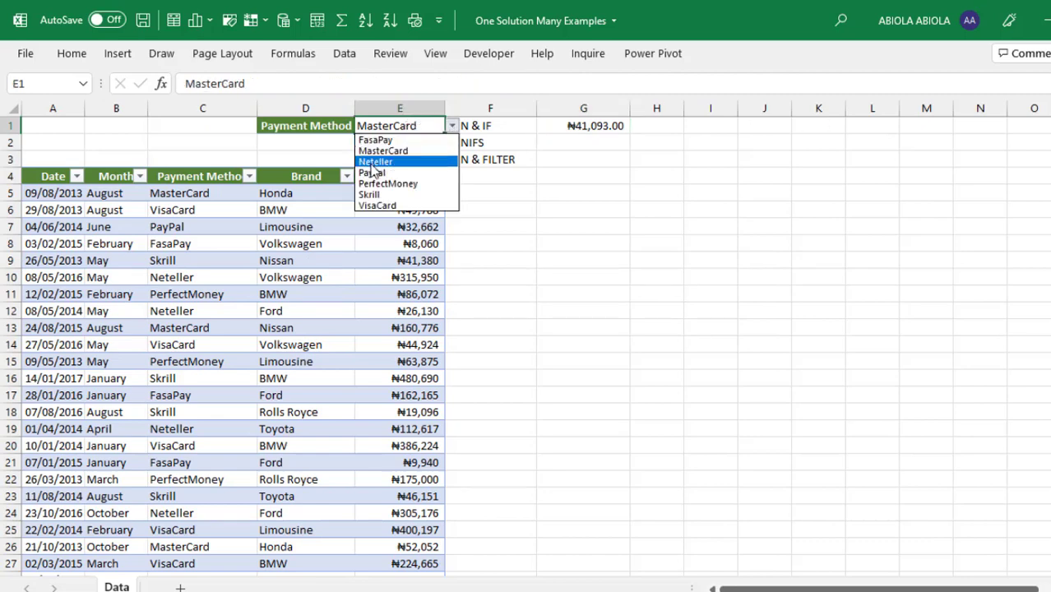
left_click(375, 171)
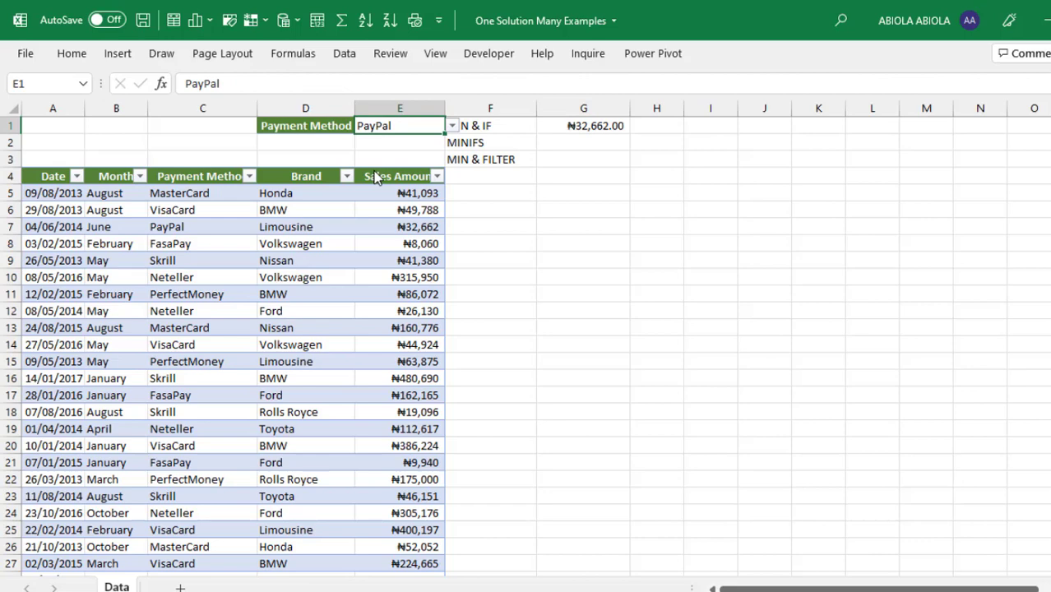
Step: Enter =MINIFS(ftSales[Sales Amount],ftSales[Payment Method],E1) in cell G2 and format the result as currency
left_click(580, 146)
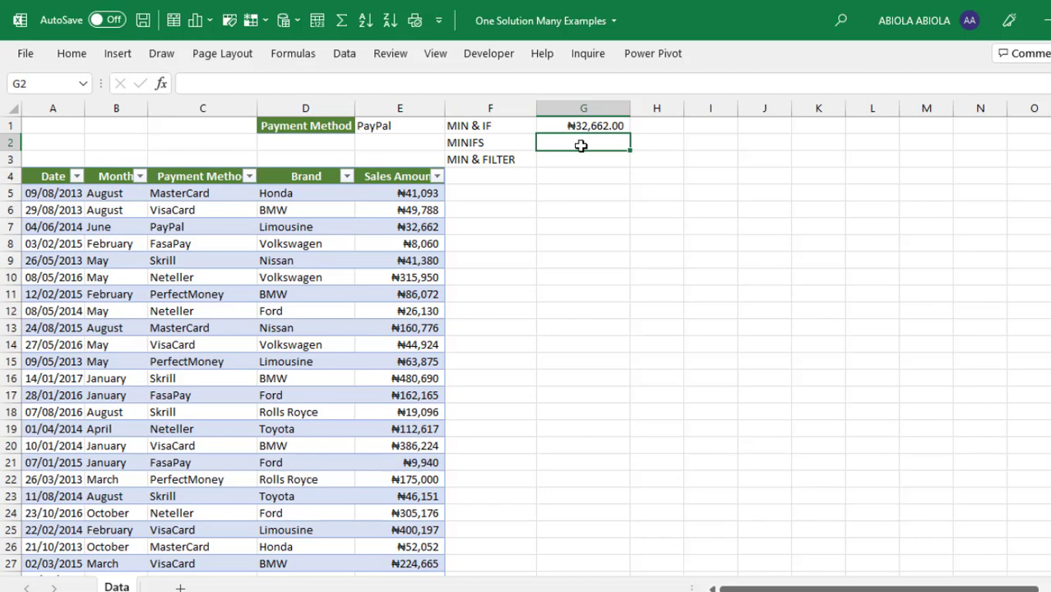
type("=min")
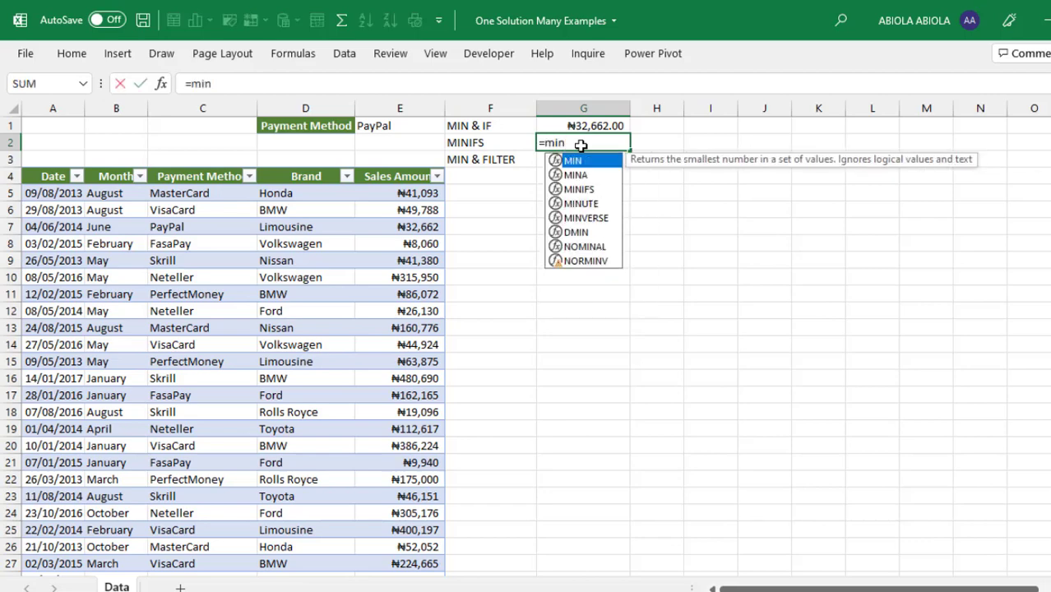
key("Down")
key("Down")
key("Down")
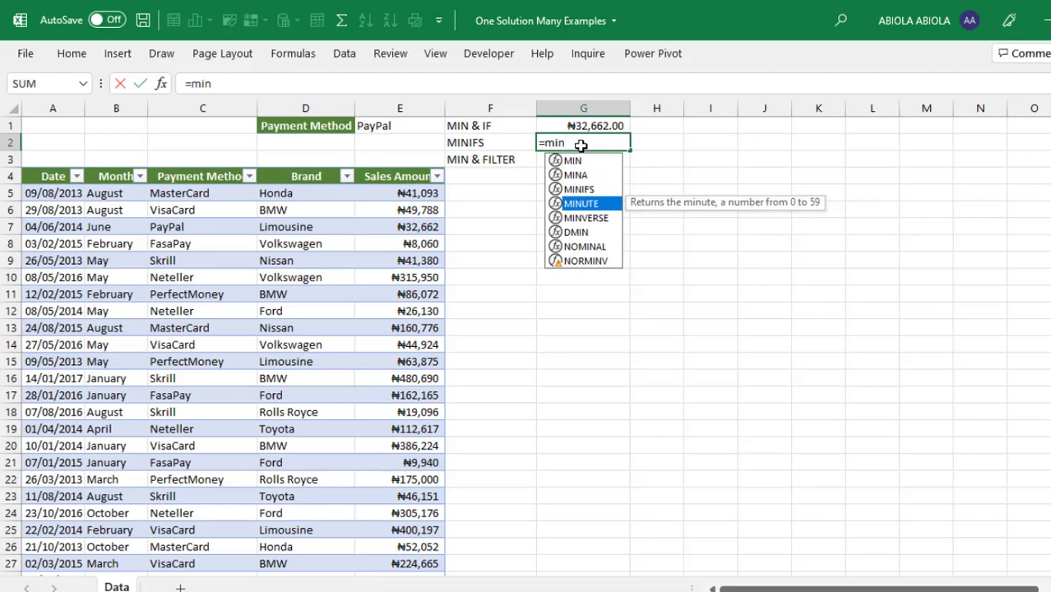
key("Up")
key("Tab")
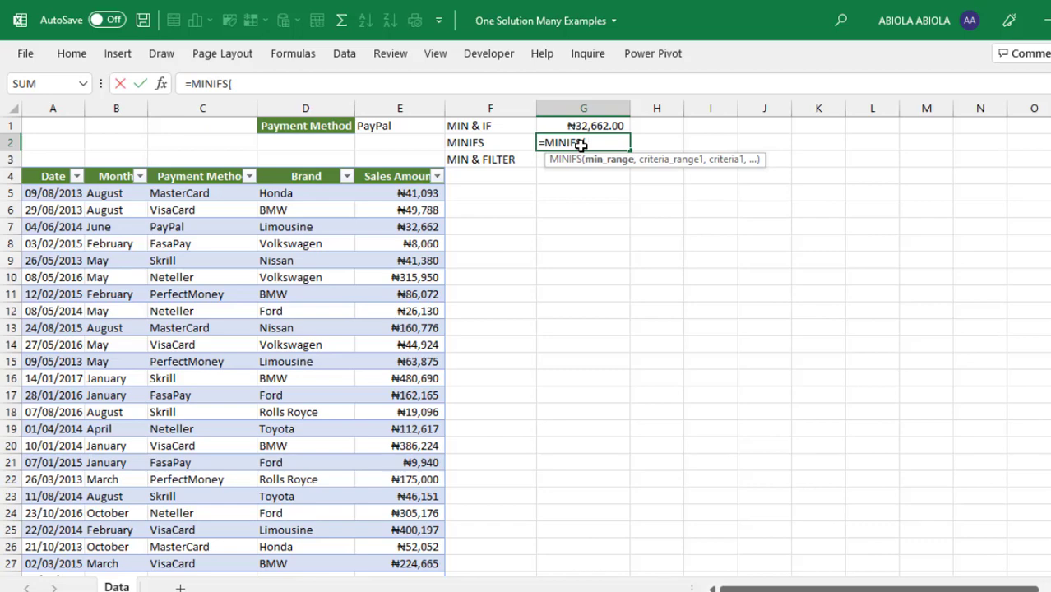
left_click(398, 170)
type(",")
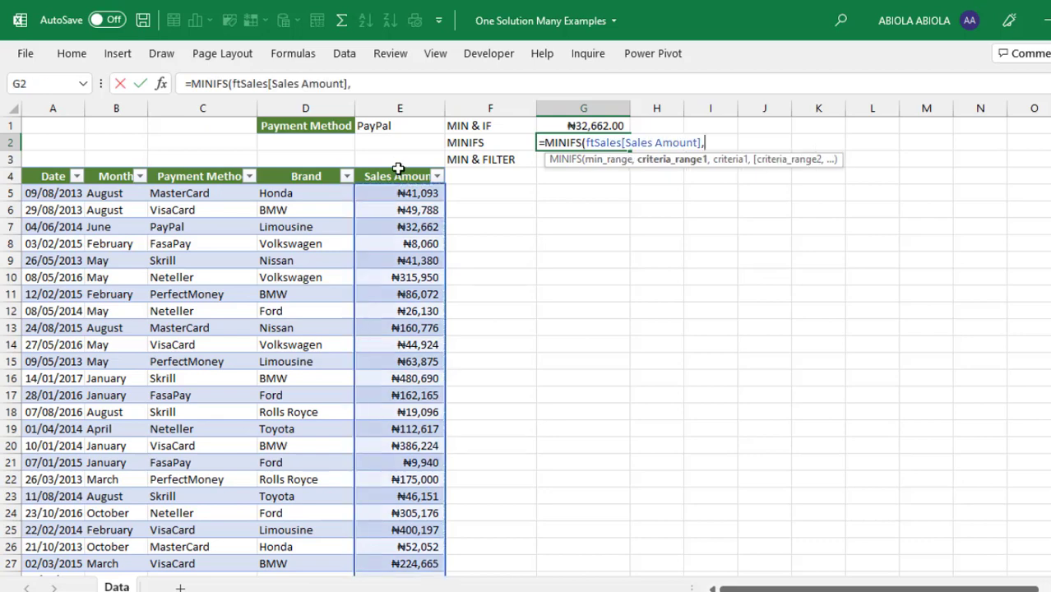
left_click(199, 172)
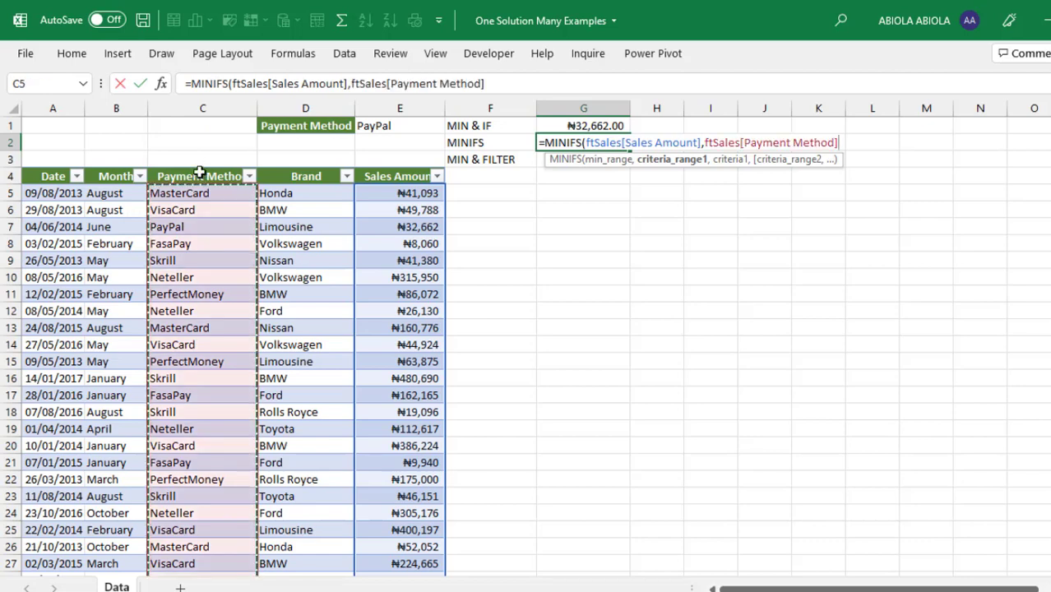
type(",")
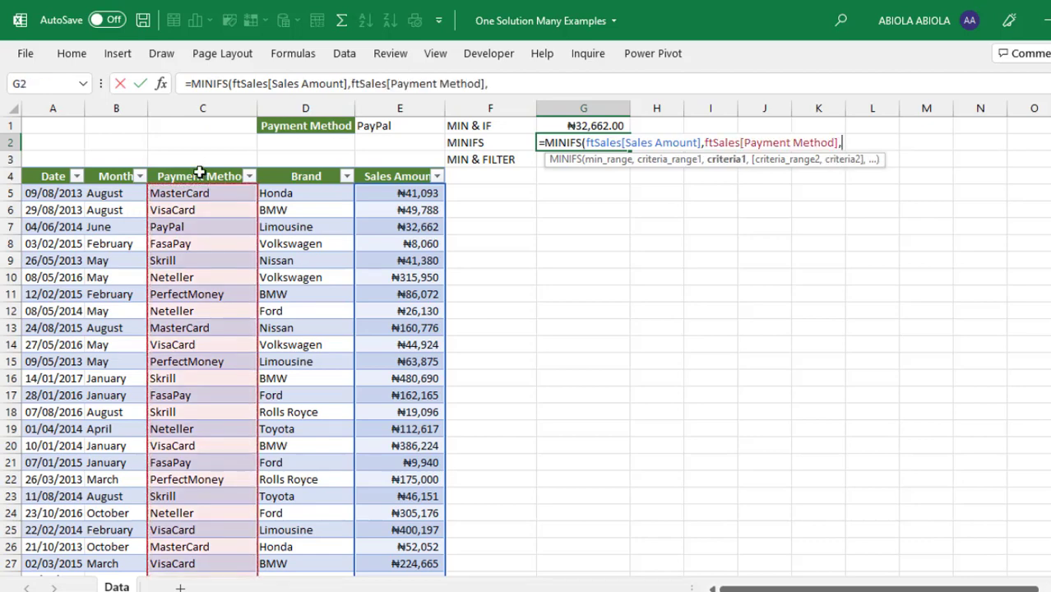
left_click(400, 127)
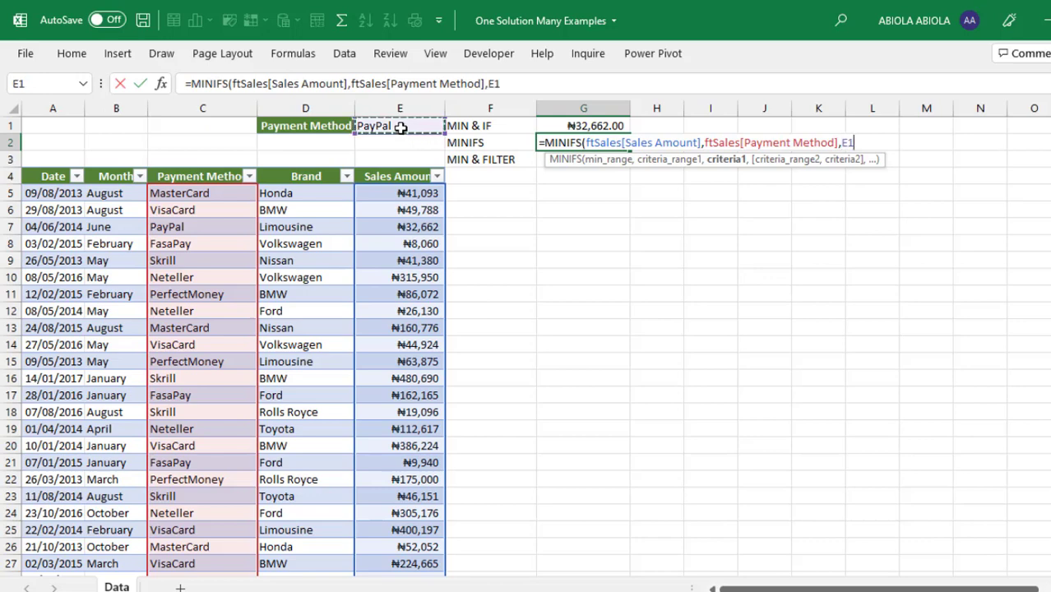
type(")")
key("ctrl+Return")
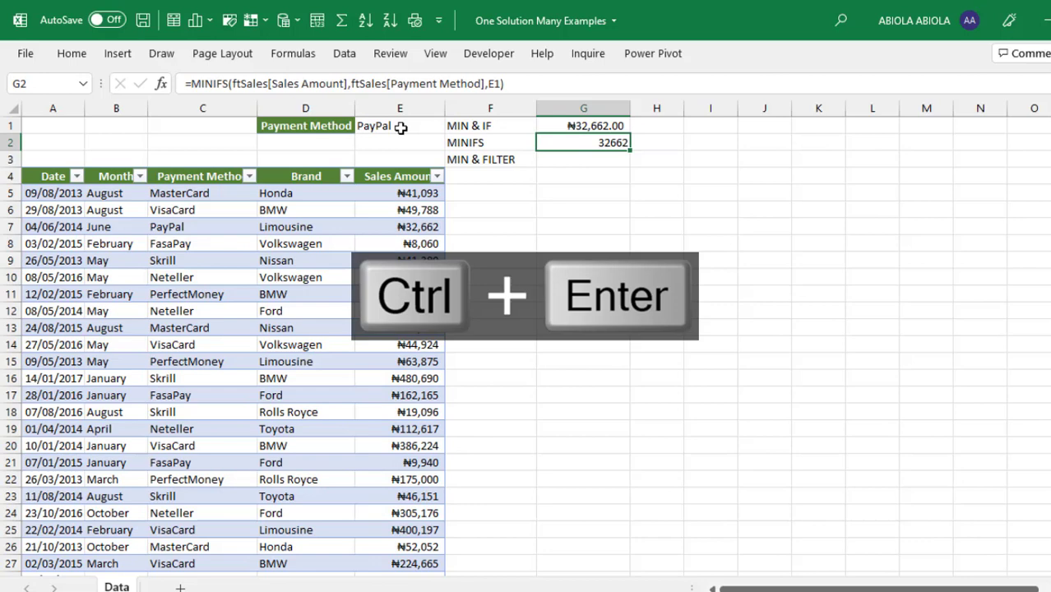
key("ctrl+shift+4")
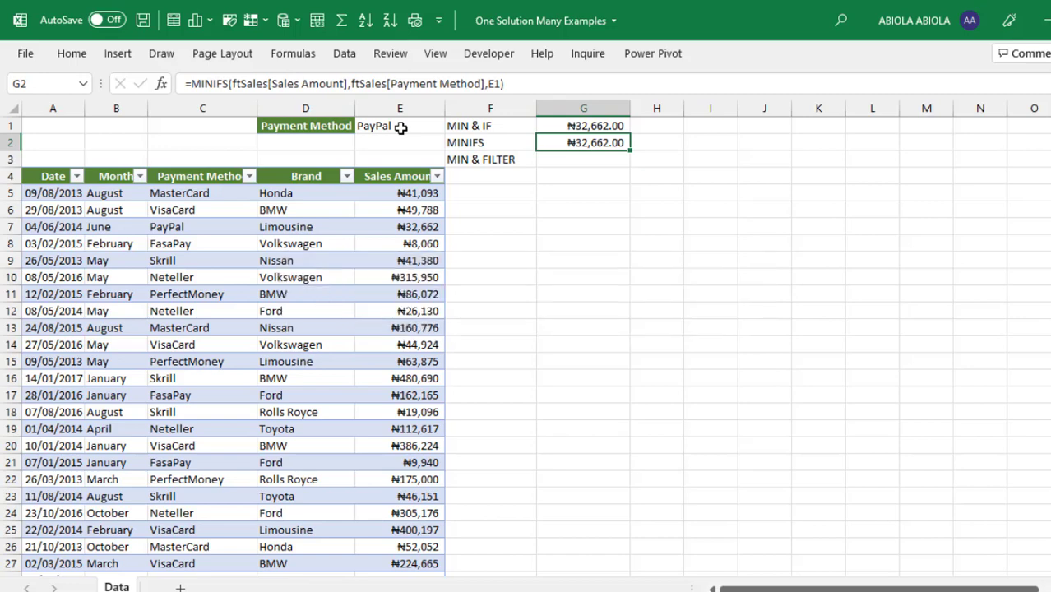
Step: Enter =FILTER(ftSales[Sales Amount],ftSales[Payment Method]=E1) in cell G3
left_click(584, 158)
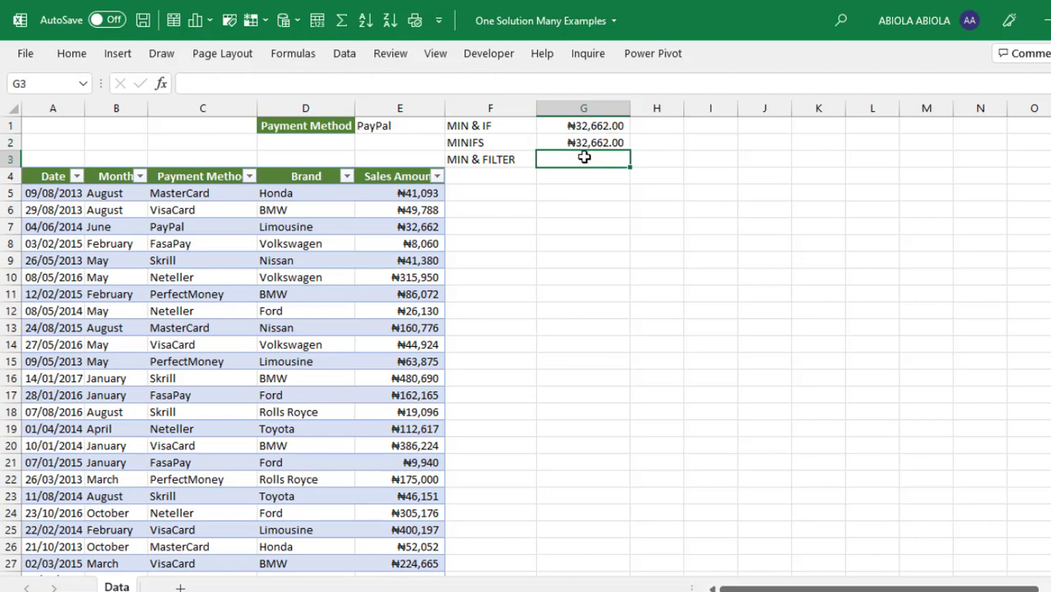
type("=fil")
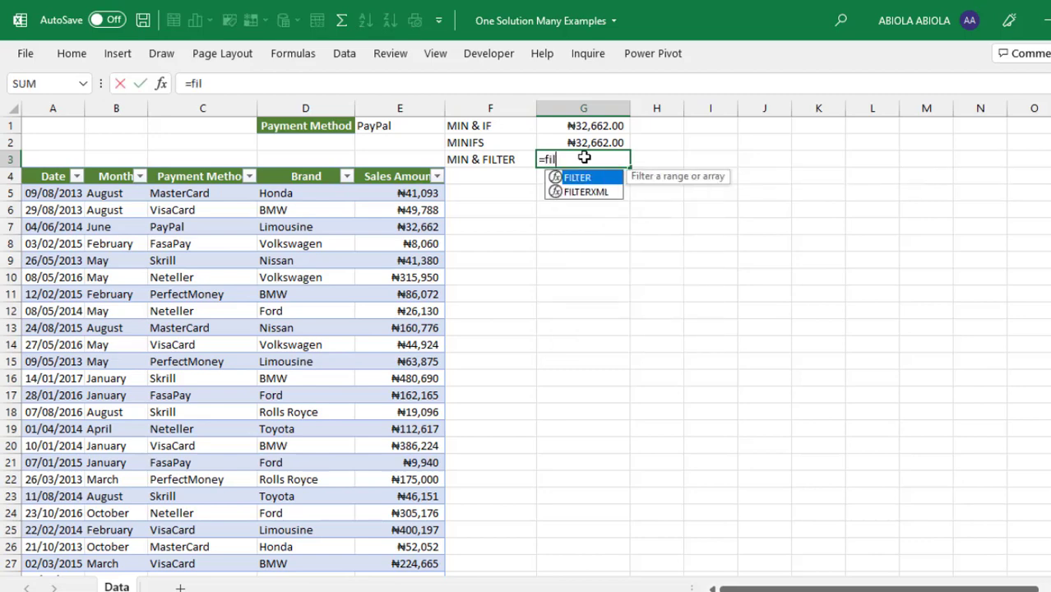
key("Tab")
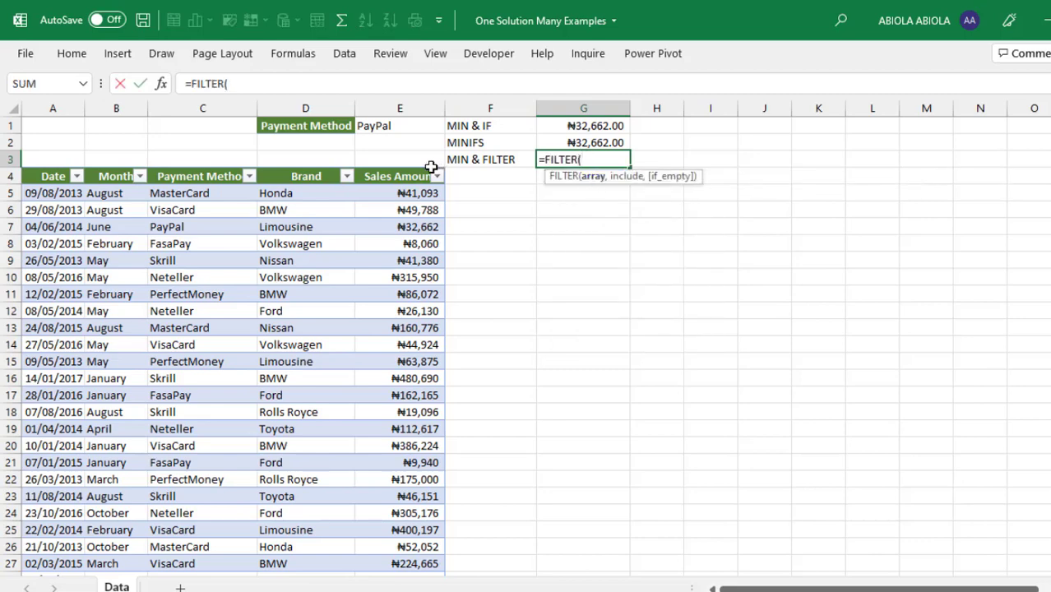
left_click(401, 171)
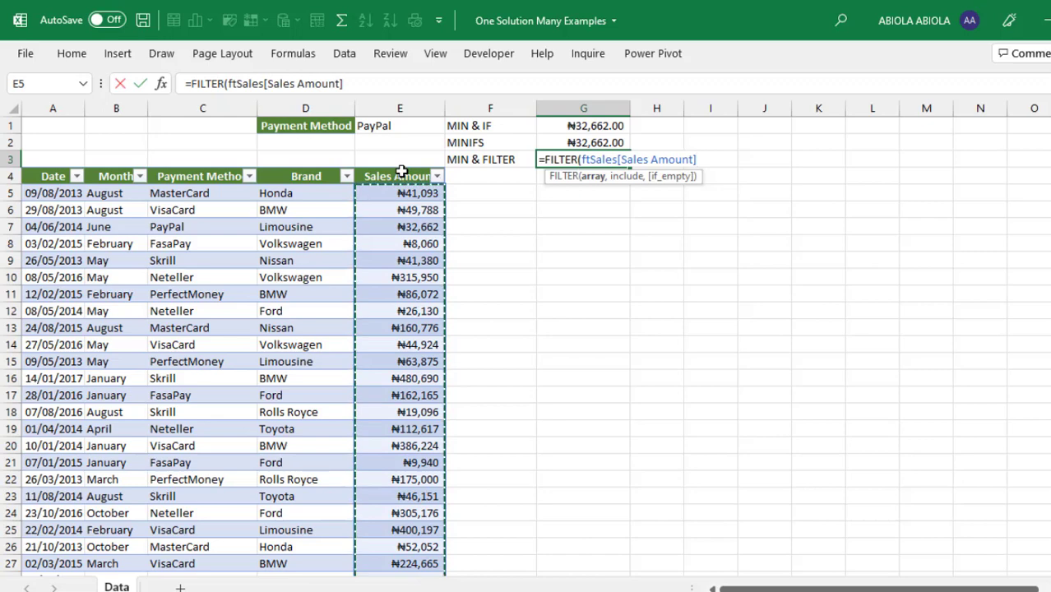
type(",")
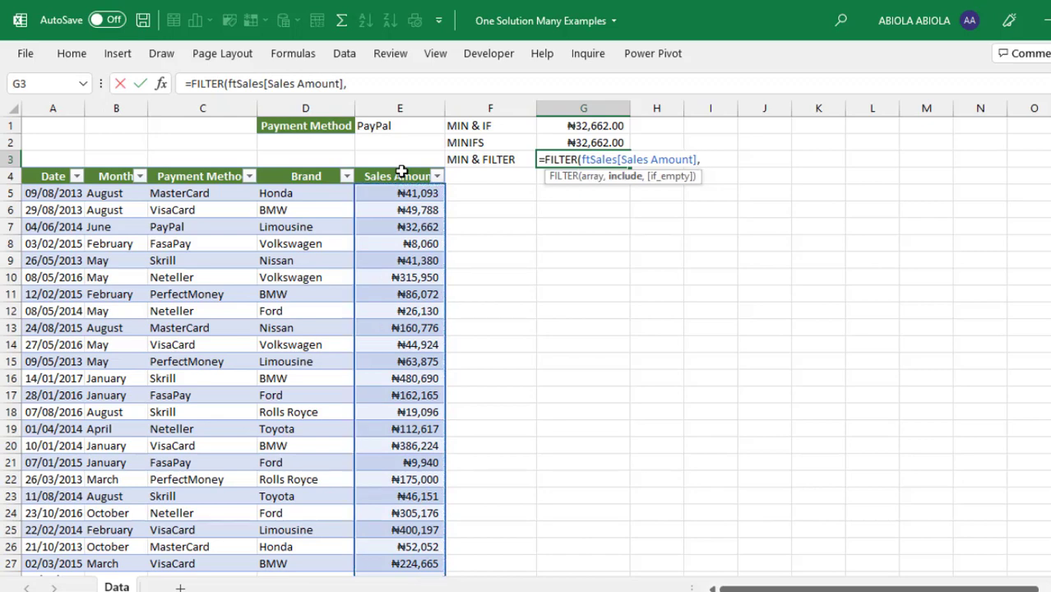
left_click(200, 172)
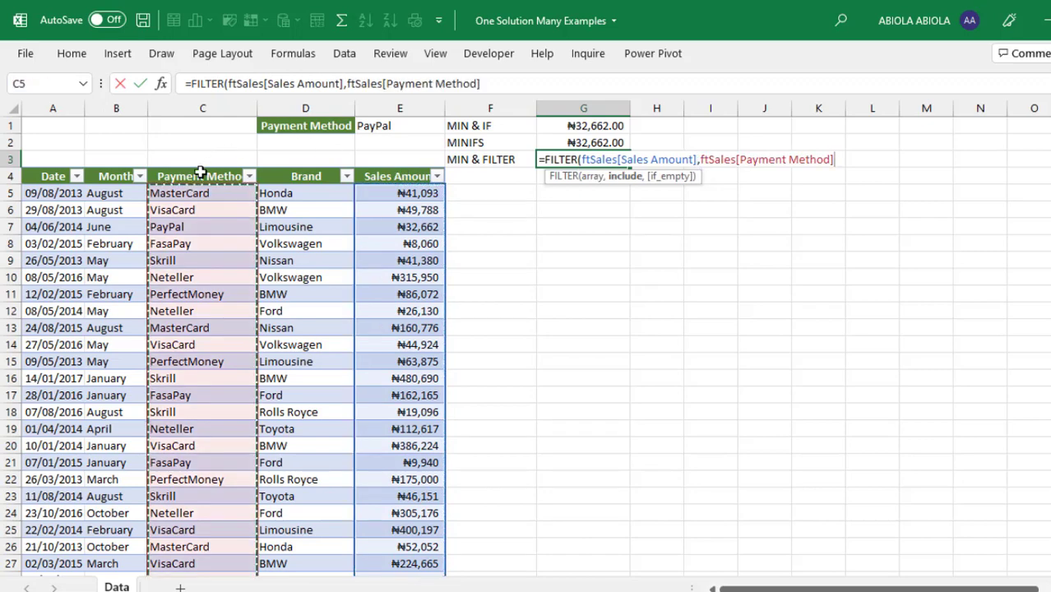
type("=")
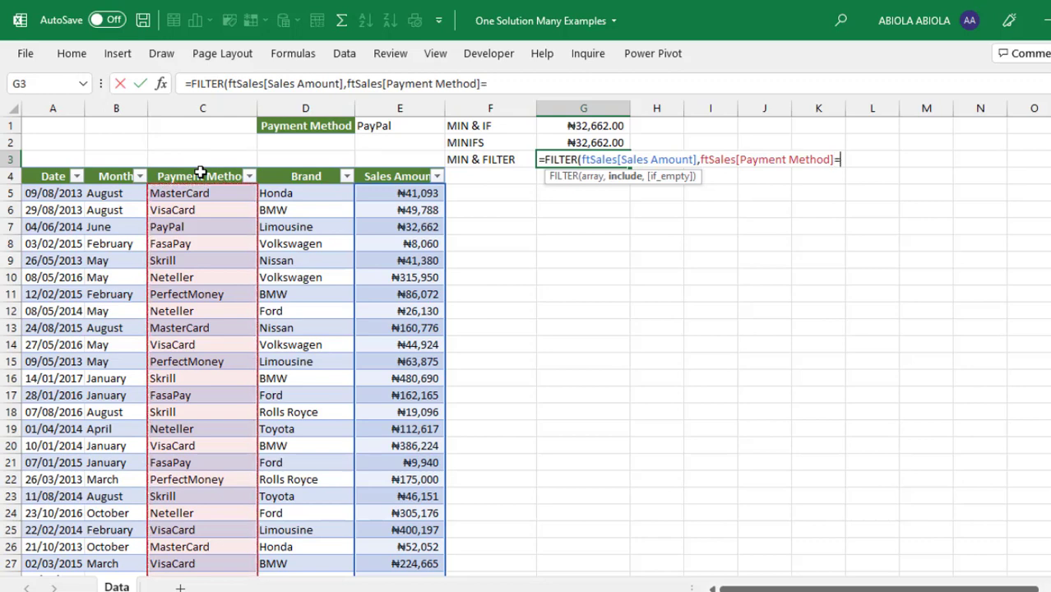
left_click(397, 127)
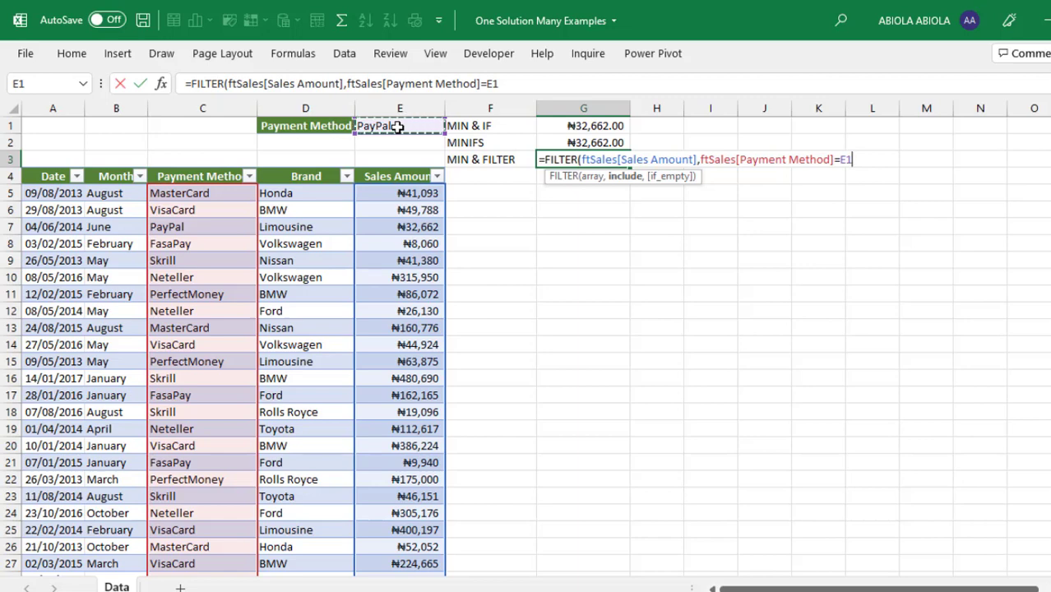
type(")")
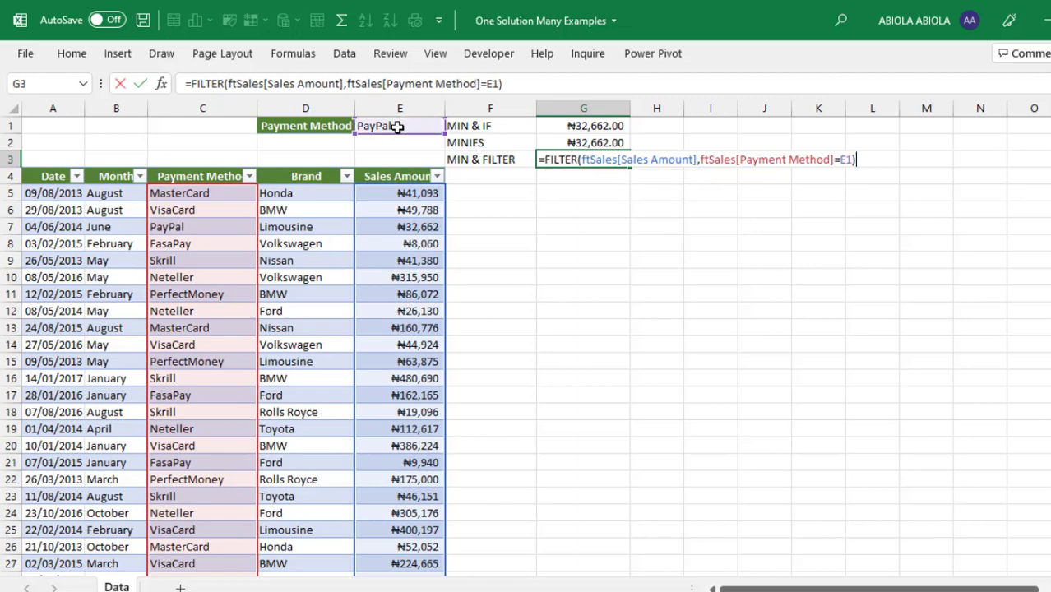
key("ctrl+Return")
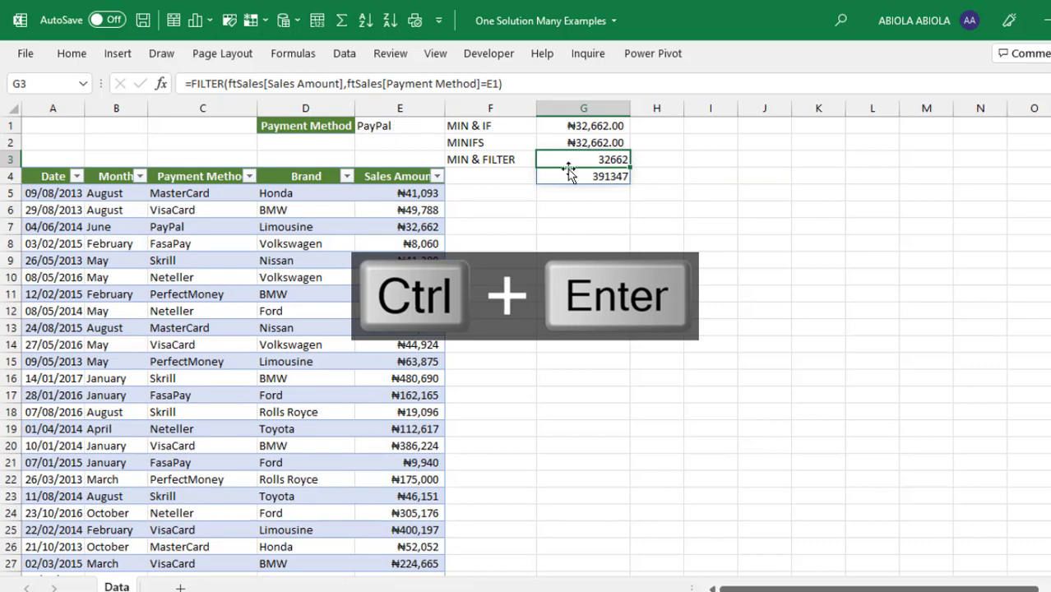
Step: Wrap the FILTER formula in G3 in a MIN function and format the result as currency
key("F2")
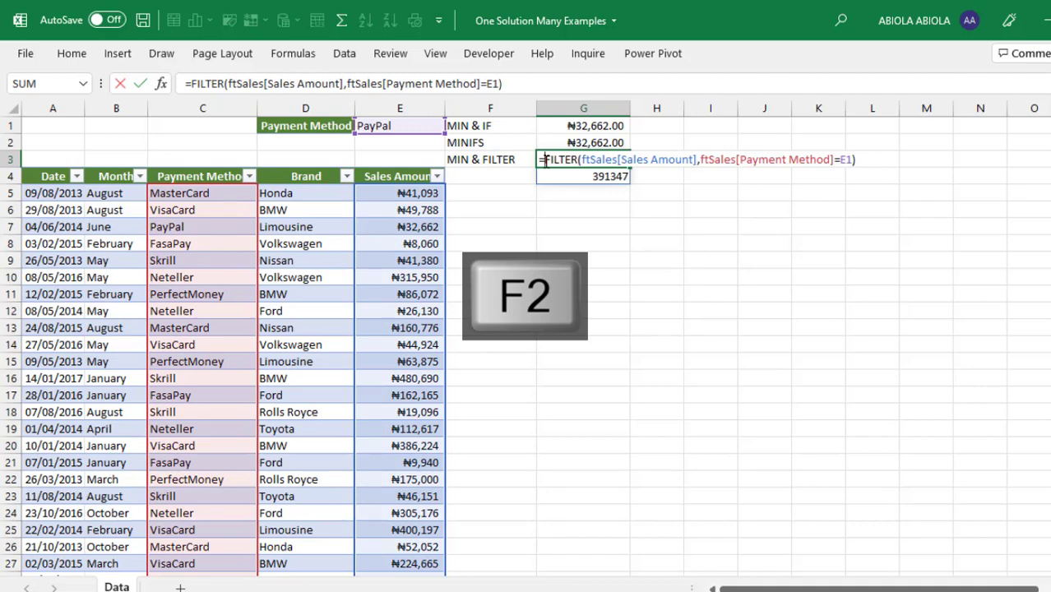
type("min")
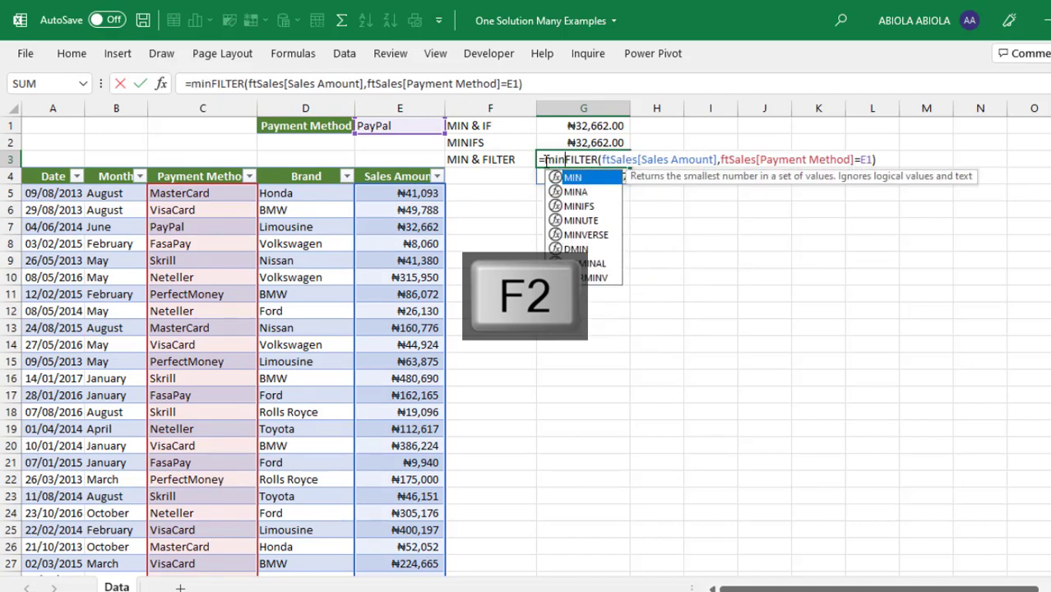
key("Tab")
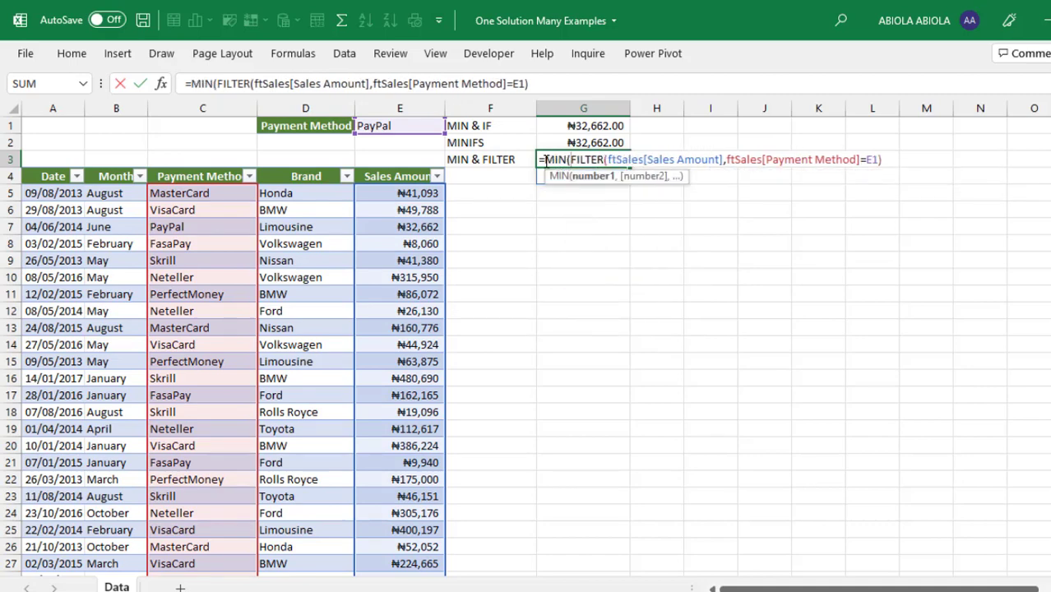
left_click(888, 159)
type(")")
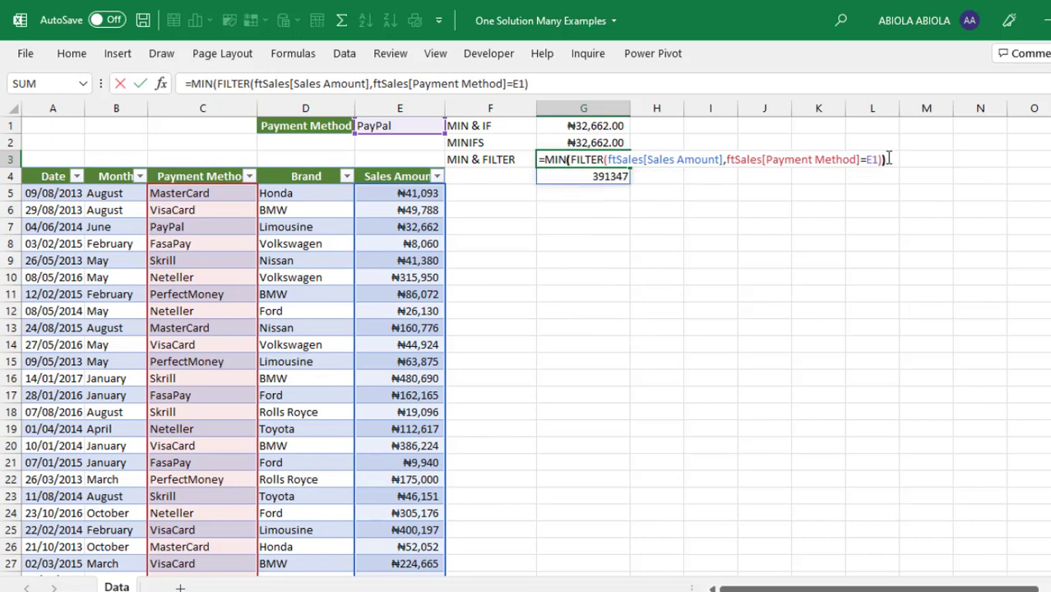
key("ctrl+Return")
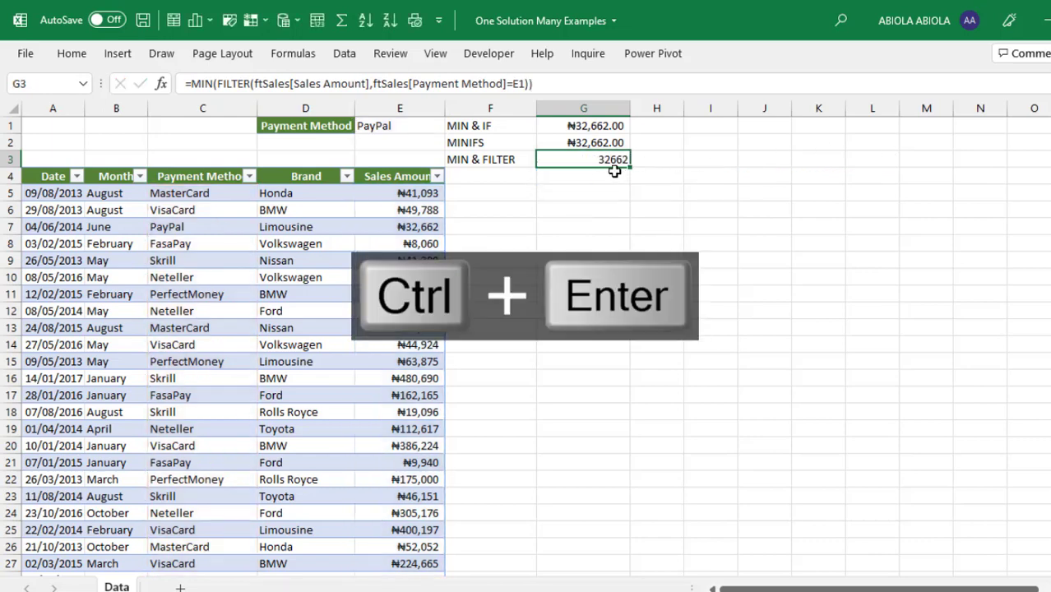
key("ctrl+shift+4")
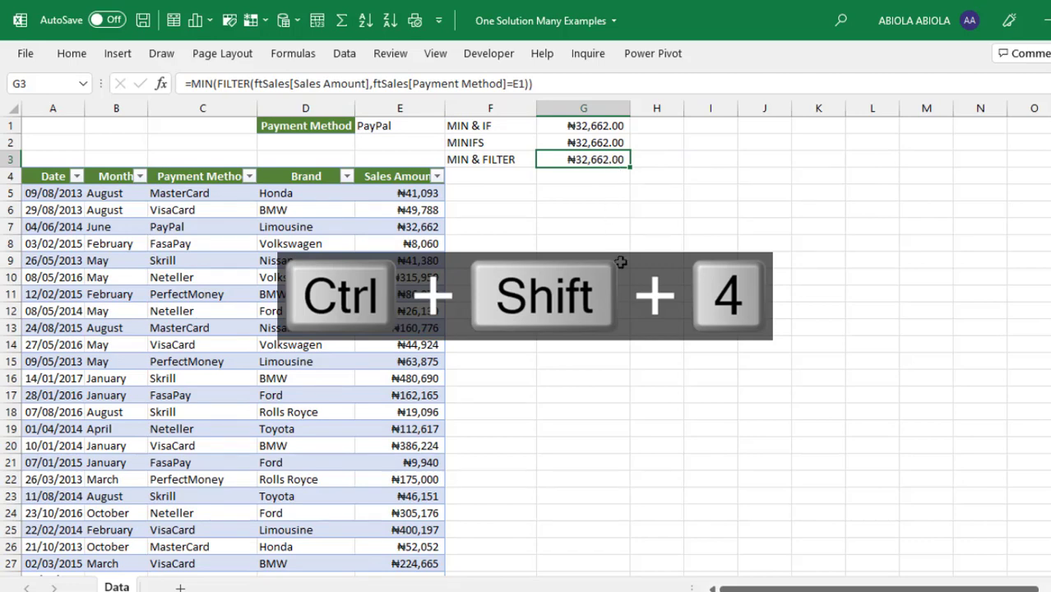
Step: Test the three formulas by changing the payment method in cell E1 to VisaCard and then to Skrill
left_click(410, 129)
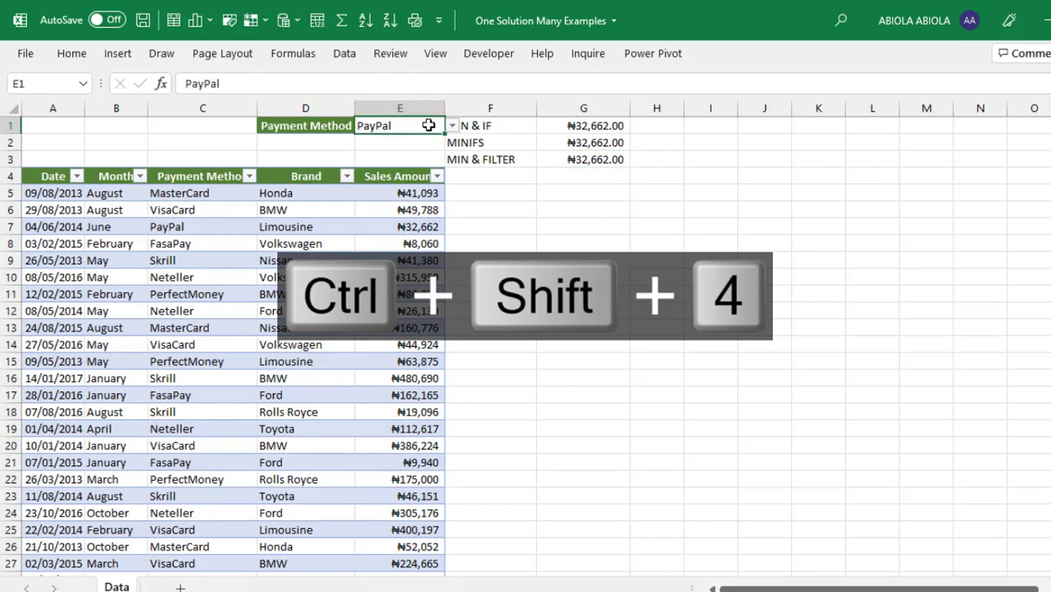
left_click(451, 126)
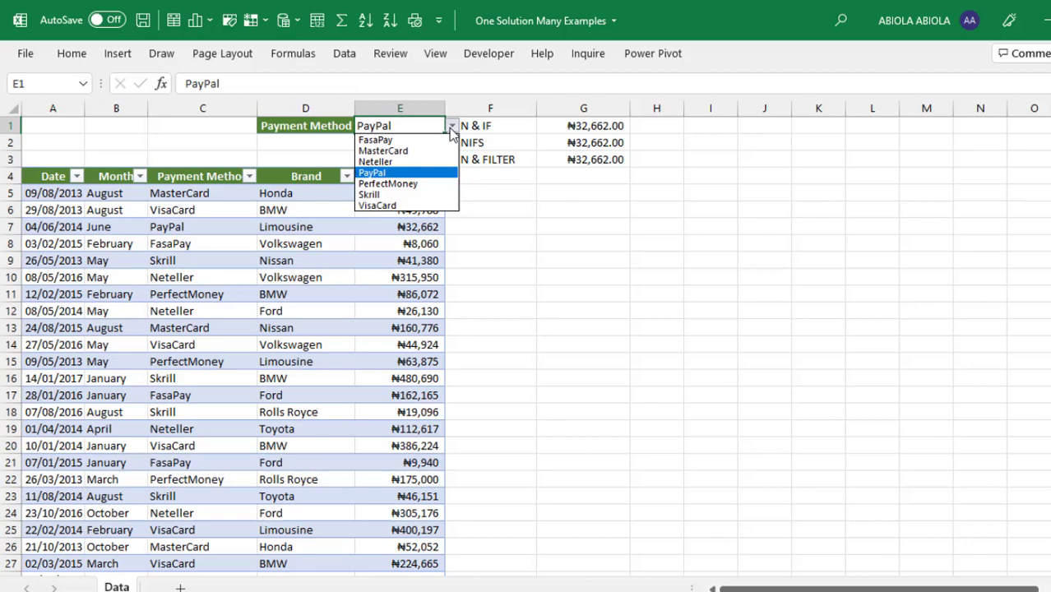
left_click(411, 206)
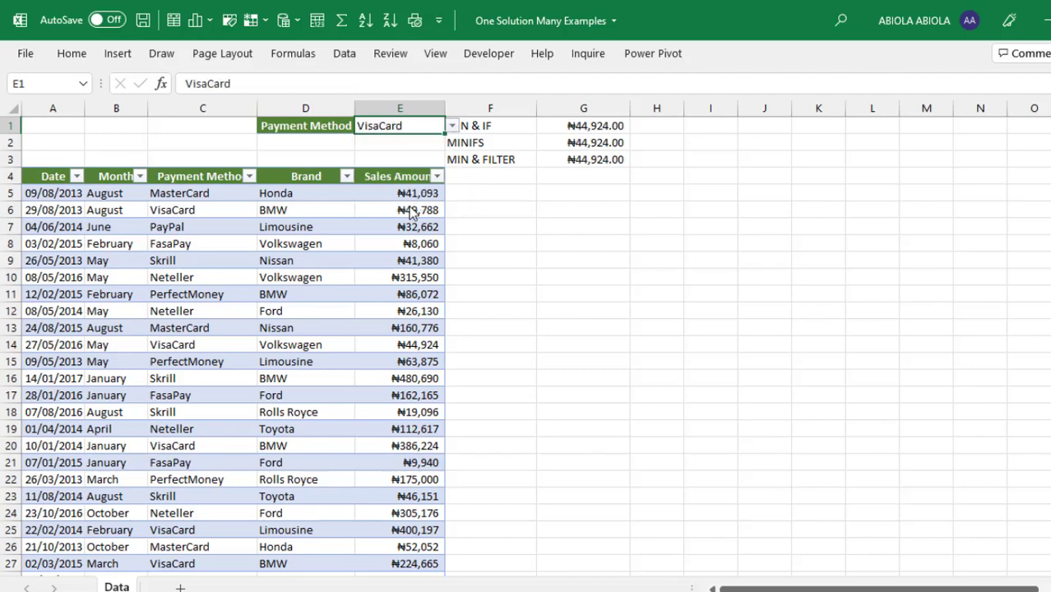
left_click(451, 125)
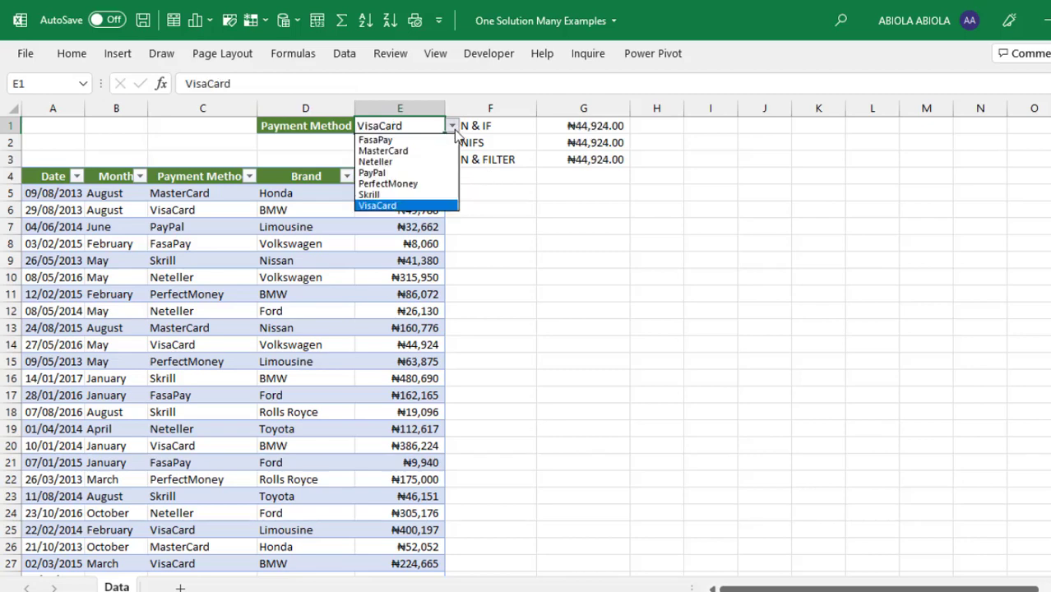
left_click(402, 195)
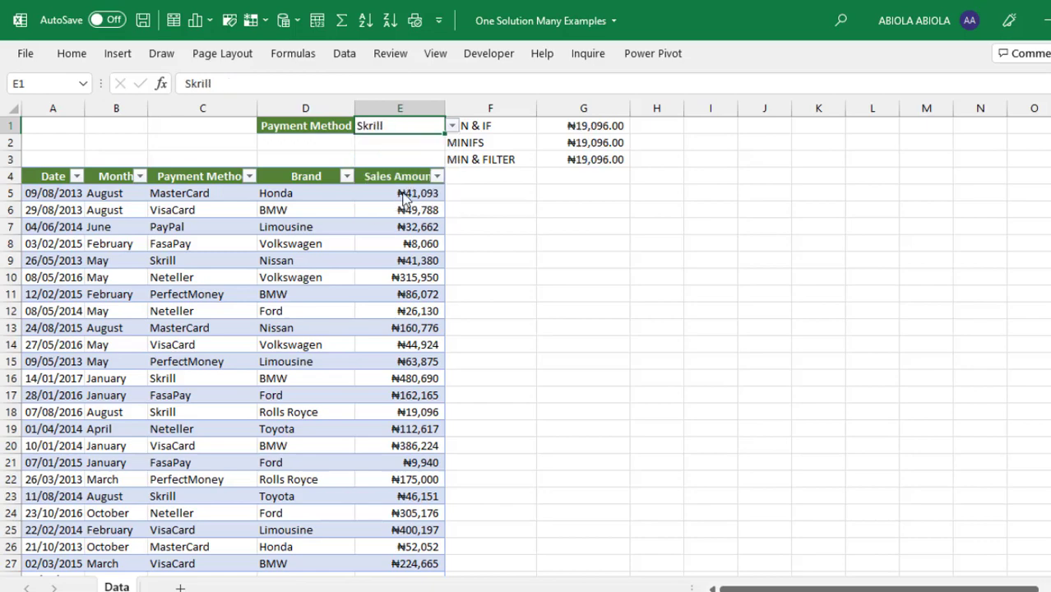